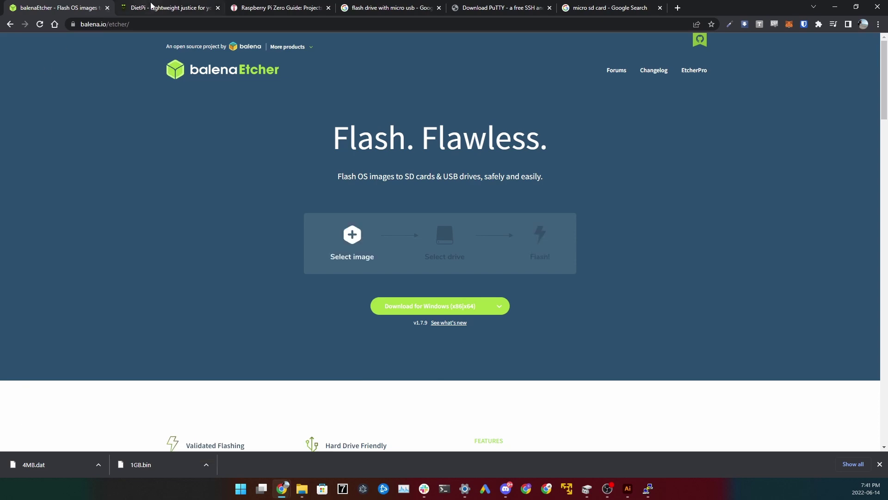
# - Switch to the DietPi website tab in Chrome
pyautogui.click(166, 8)
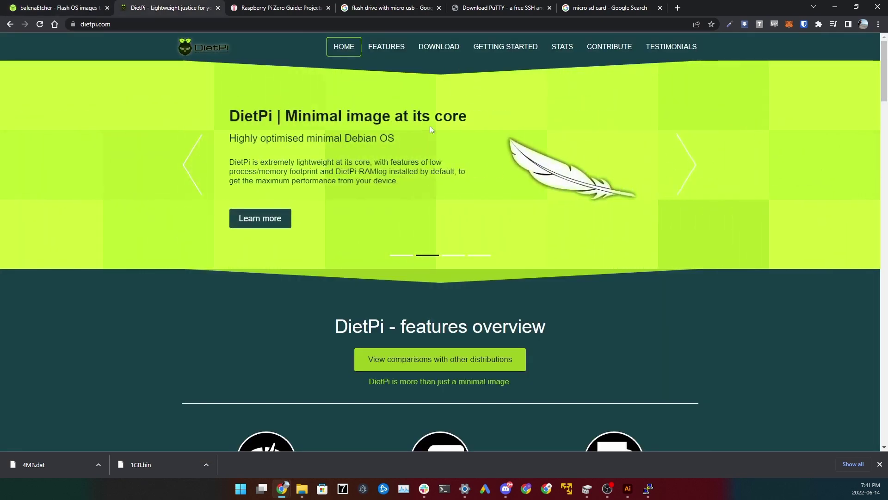
# - Look through the Raspberry Pi Zero guide, flash drive search results and Download PuTTY tabs
pyautogui.click(277, 8)
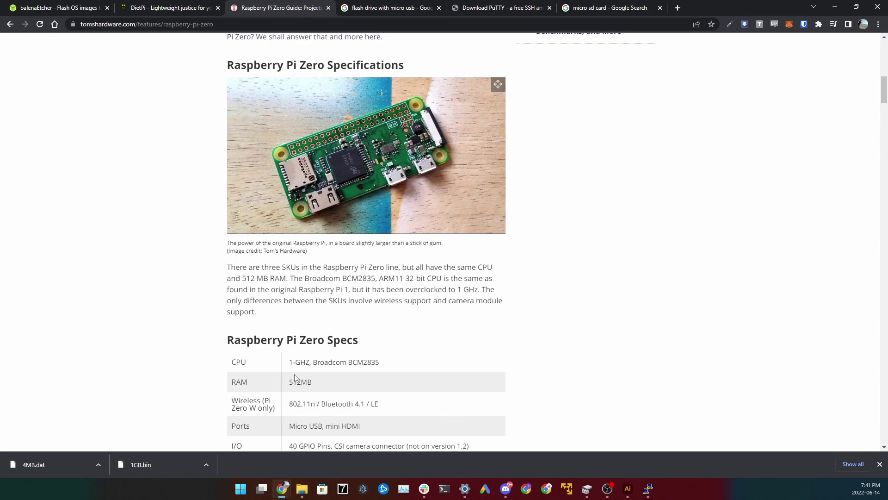
pyautogui.moveTo(291, 362); pyautogui.dragTo(408, 363)
pyautogui.click(267, 397)
pyautogui.scroll(-2, 140, 322)
pyautogui.scroll(2, 141, 322)
pyautogui.click(393, 7)
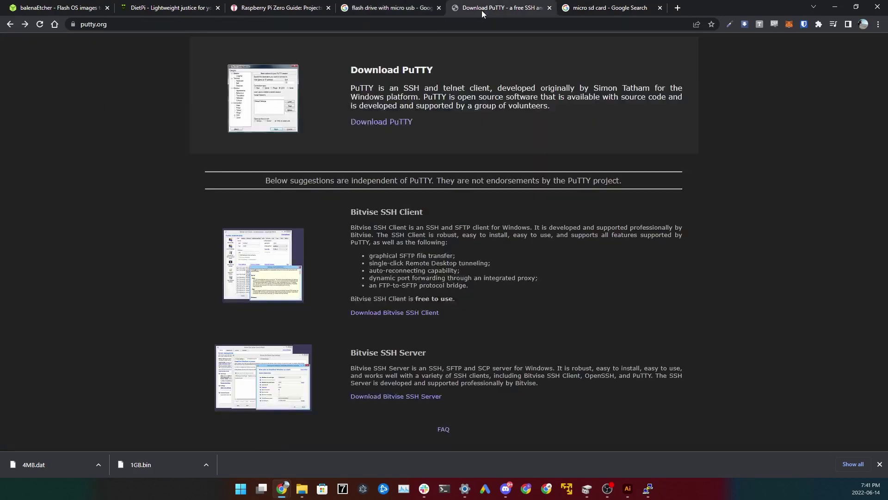
pyautogui.click(481, 10)
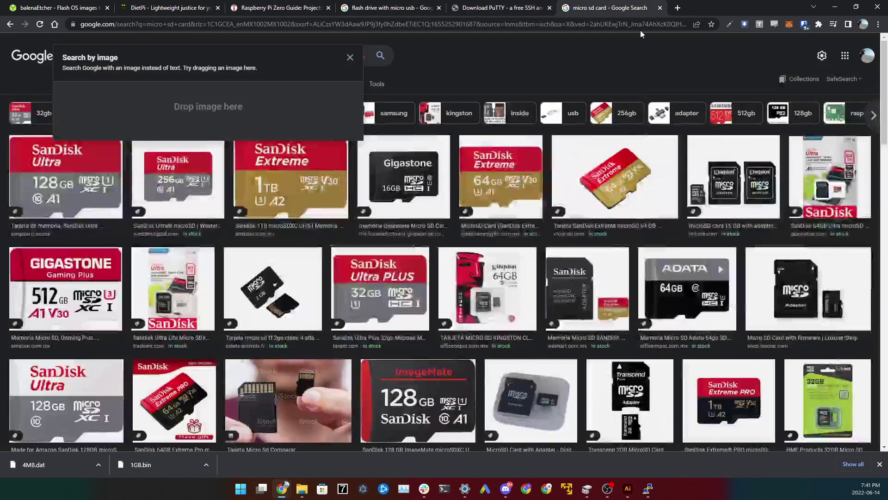
# - Return to the dietpi.com tab and jump to its Download section
pyautogui.click(159, 8)
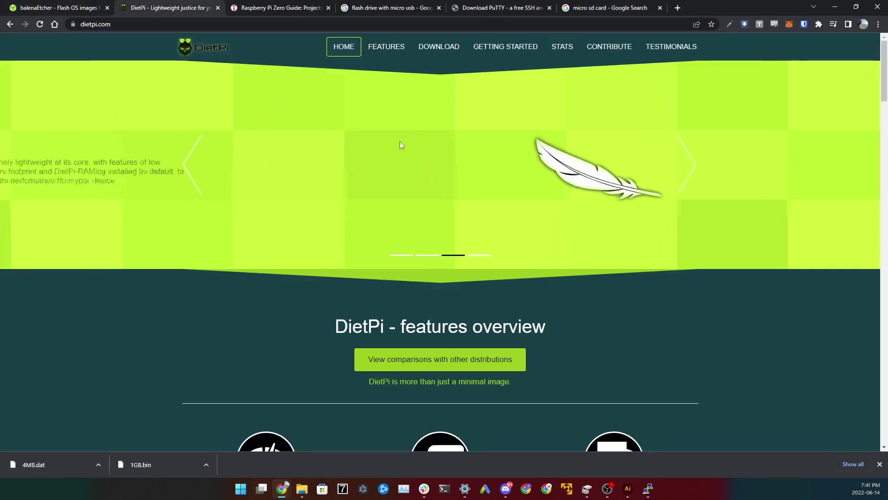
pyautogui.moveTo(316, 321); pyautogui.dragTo(651, 373)
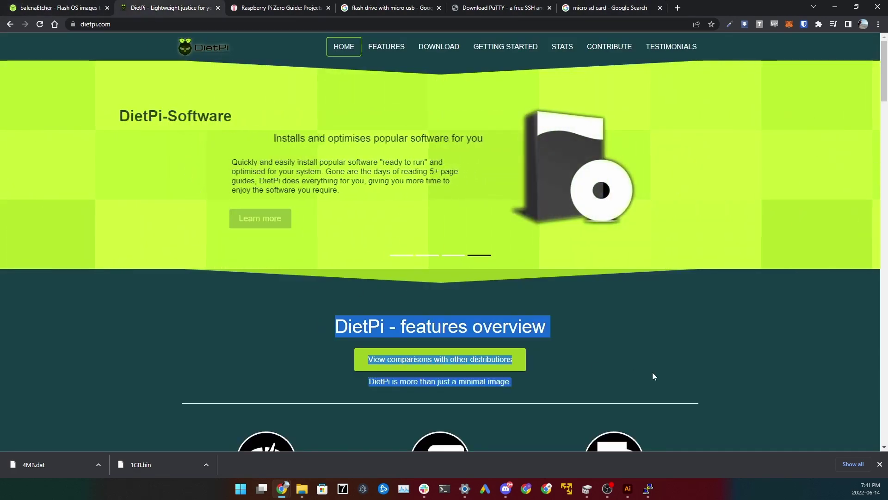
pyautogui.click(215, 301)
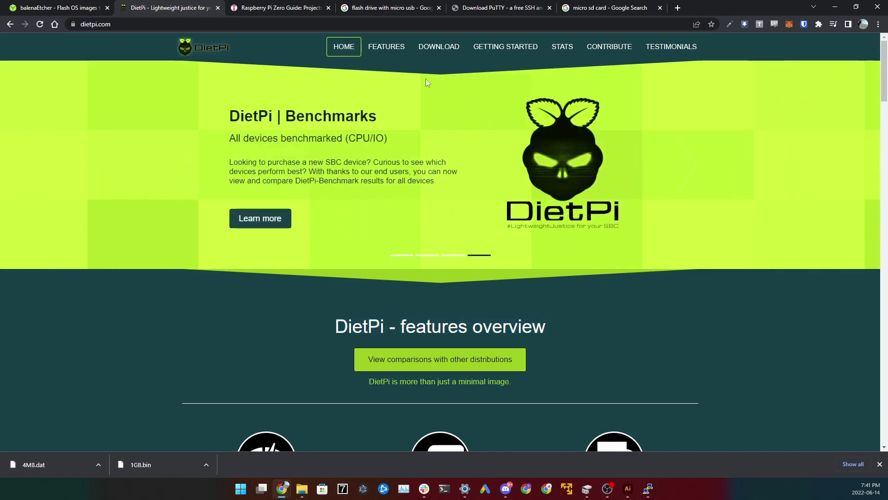
pyautogui.click(438, 46)
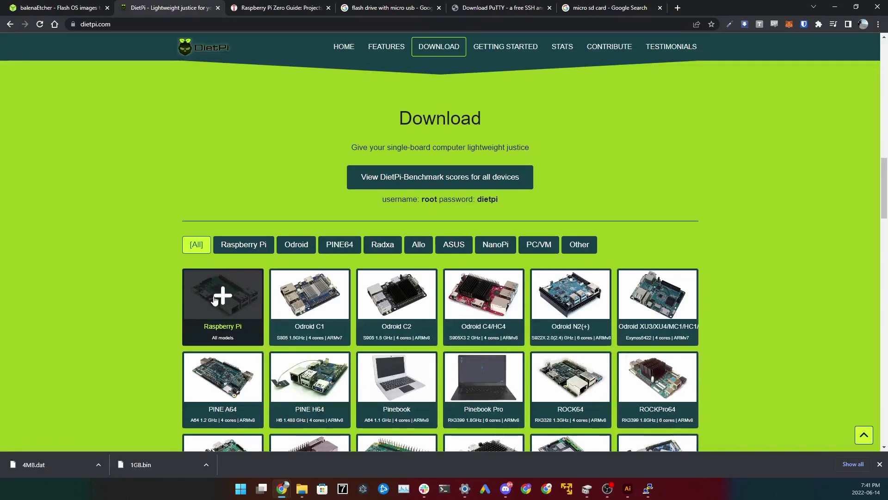
# - Download the Raspberry Pi ARMv6 32-bit DietPi image, then return to the balenaEtcher tab
pyautogui.click(225, 295)
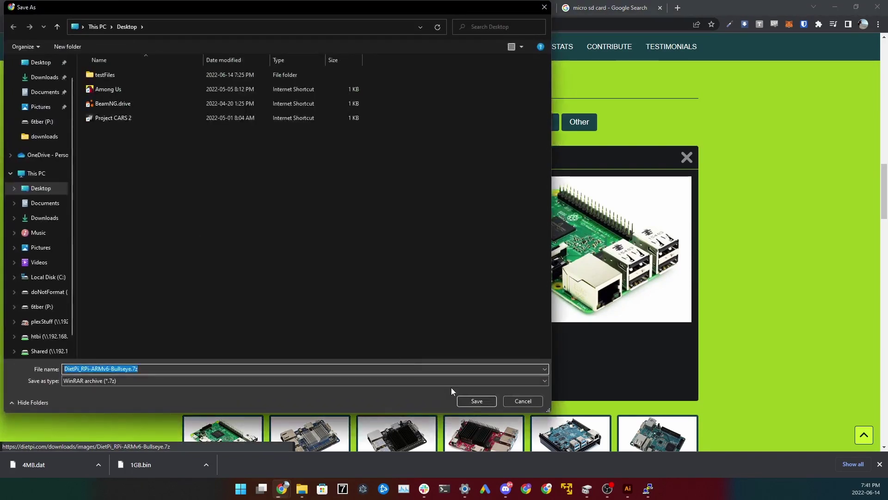
pyautogui.click(474, 398)
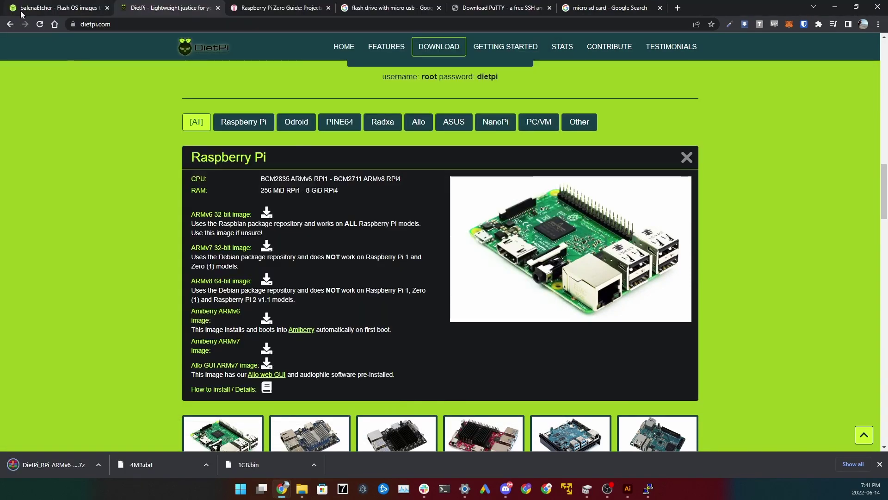
pyautogui.click(21, 13)
pyautogui.moveTo(346, 142); pyautogui.dragTo(575, 134)
pyautogui.click(575, 135)
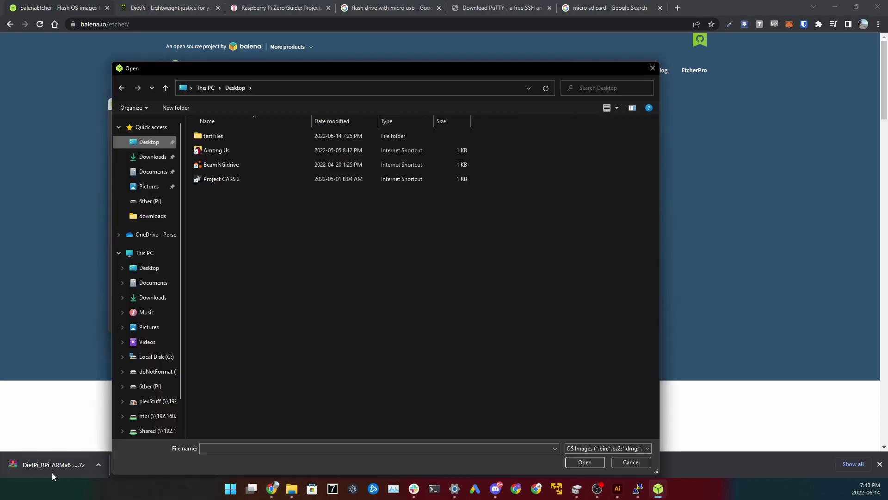
# - Open the downloaded archive, then load Desktop\DietPi_RPi-ARMv6-Bullseye\DietPi_RPi-ARMv6-Bullseye.img (1.07 GB) in Etcher
pyautogui.click(52, 471)
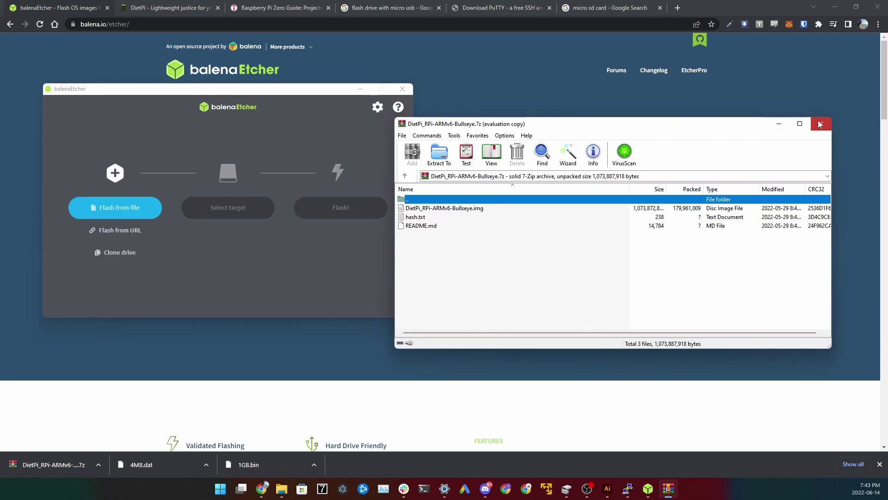
pyautogui.click(822, 123)
pyautogui.click(131, 213)
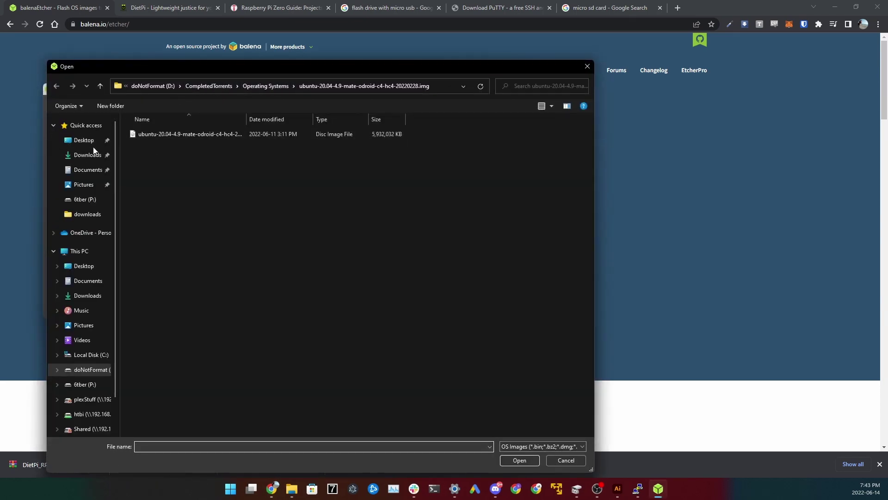
pyautogui.doubleClick(193, 137)
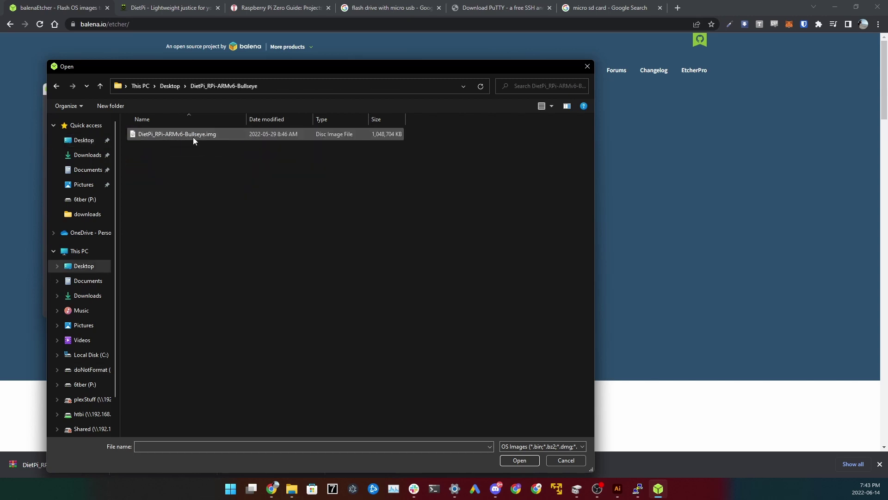
pyautogui.doubleClick(193, 134)
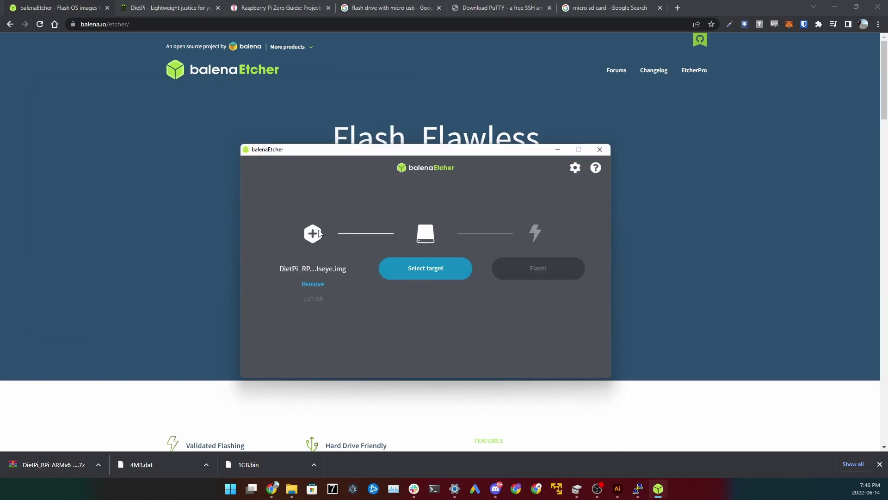
# - Flash the DietPi image onto the 8.1 GB SMI USB DISK (E:) target
pyautogui.click(396, 271)
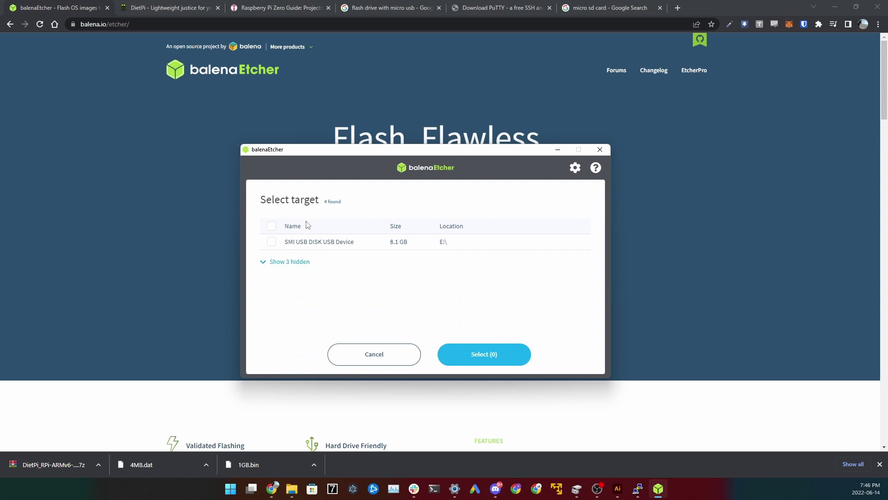
pyautogui.click(278, 247)
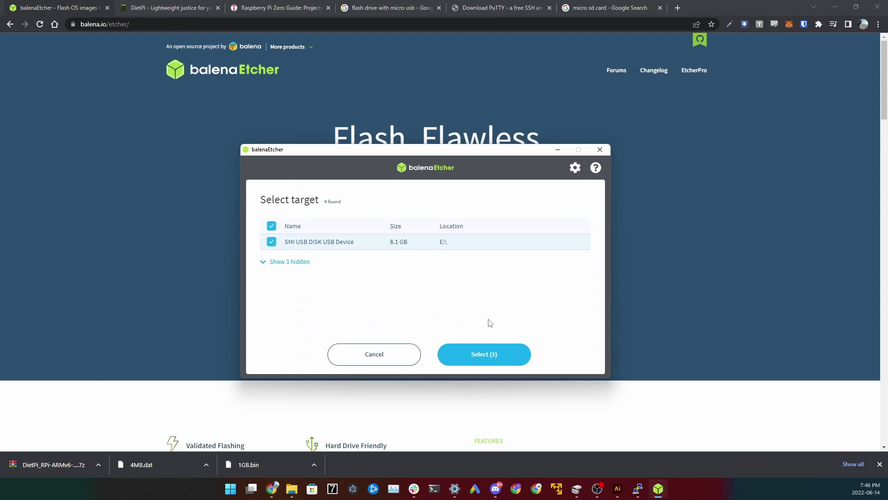
pyautogui.click(496, 360)
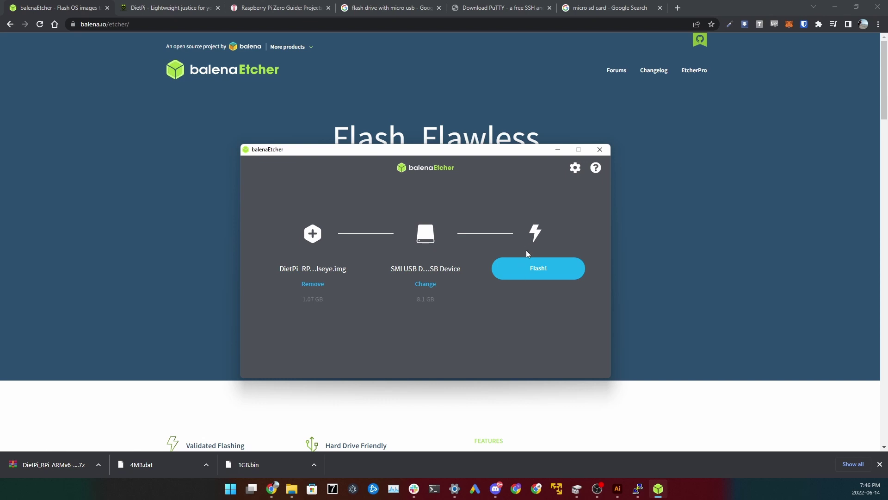
pyautogui.click(531, 278)
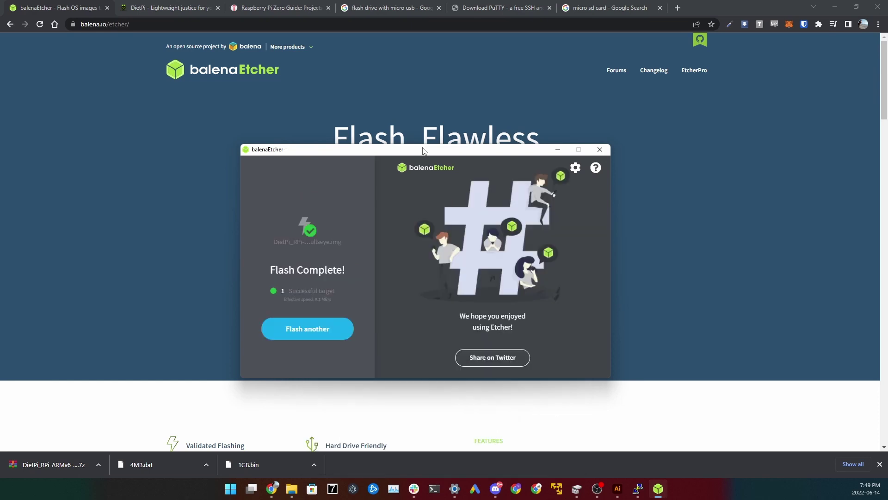
# - Browse This PC to USB Drive (E:) and open dietpi.txt in Notepad
pyautogui.click(292, 489)
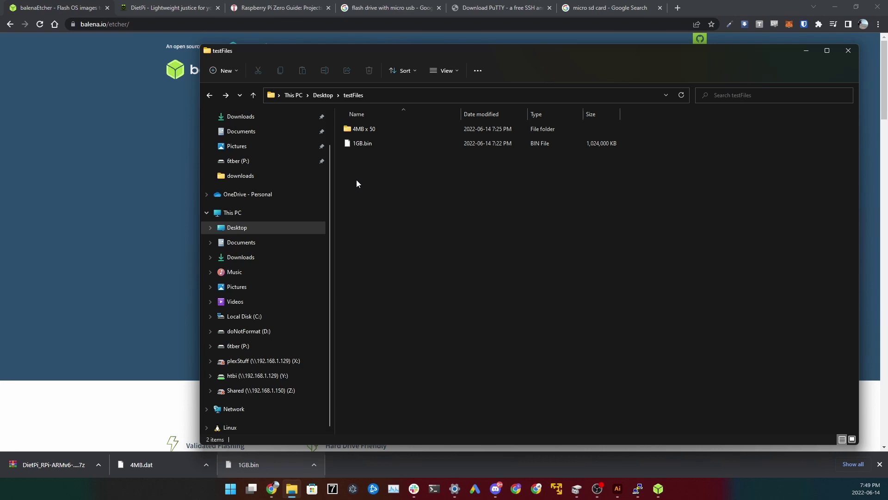
pyautogui.click(46, 181)
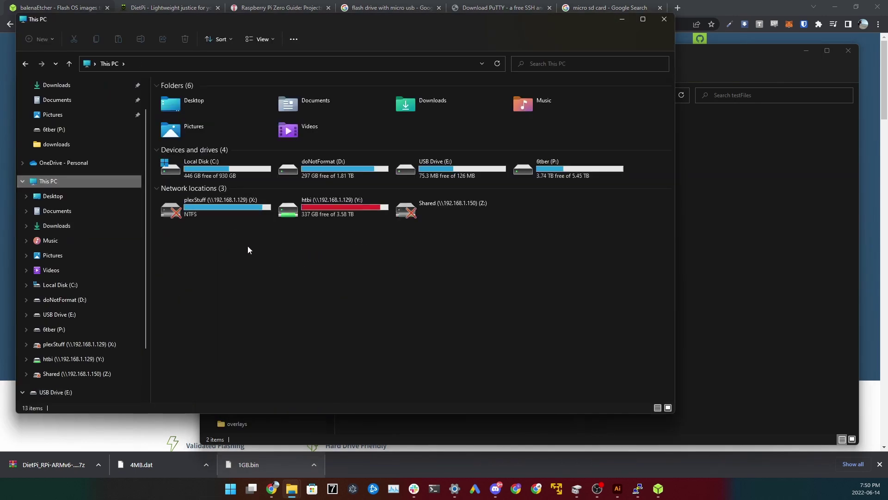
pyautogui.click(443, 175)
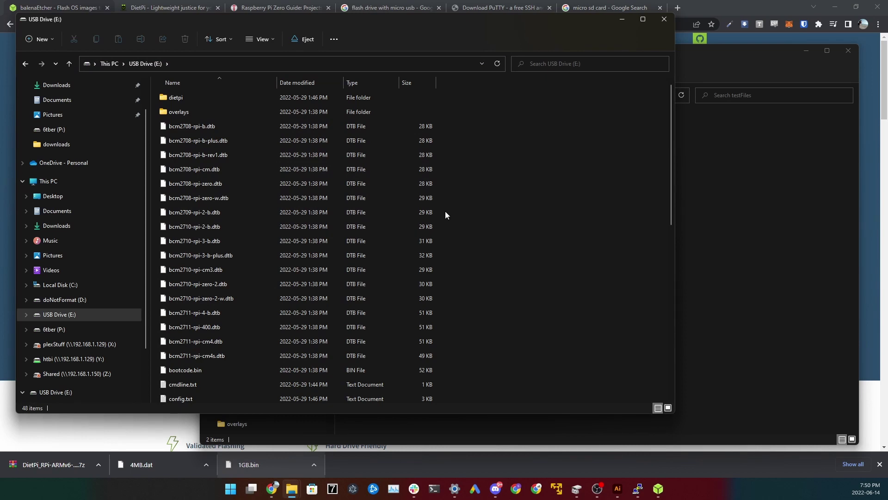
pyautogui.scroll(-4, 481, 238)
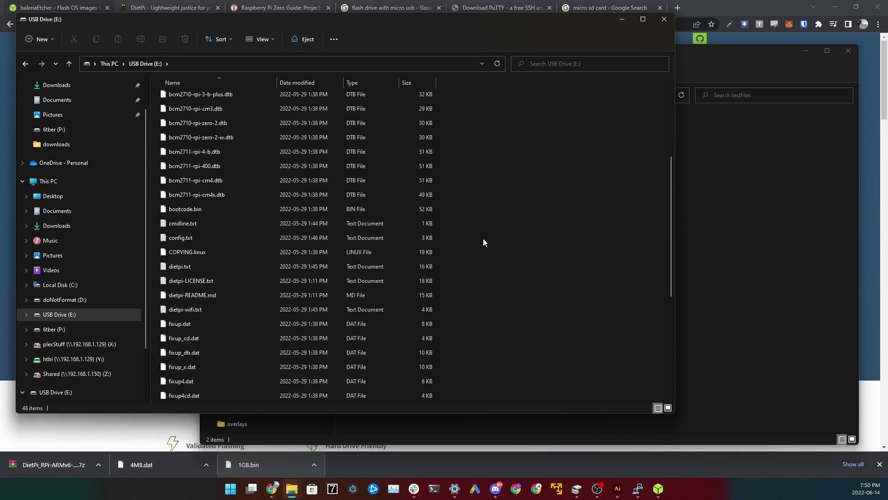
pyautogui.doubleClick(194, 266)
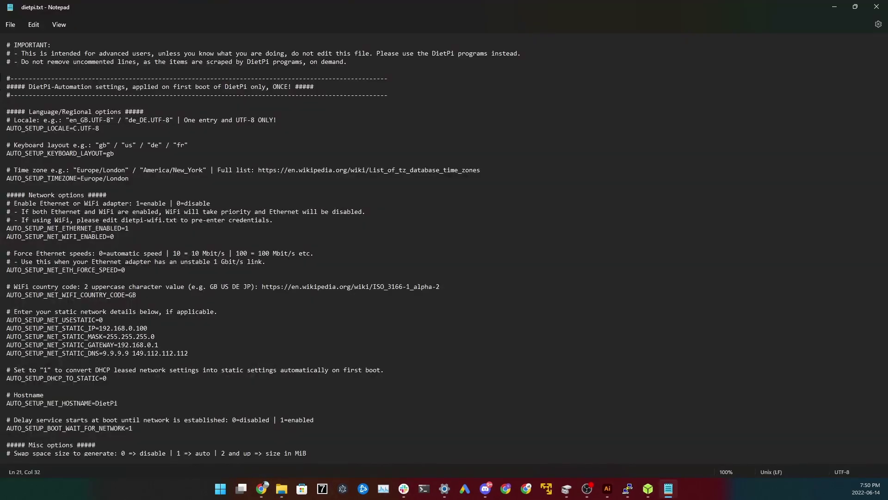
# - Set AUTO_SETUP_NET_ETHERNET_ENABLED=0 and AUTO_SETUP_NET_WIFI_ENABLED=1 in dietpi.txt
pyautogui.moveTo(25, 69); pyautogui.dragTo(132, 266)
pyautogui.click(132, 271)
pyautogui.moveTo(10, 128); pyautogui.dragTo(103, 236)
pyautogui.click(102, 237)
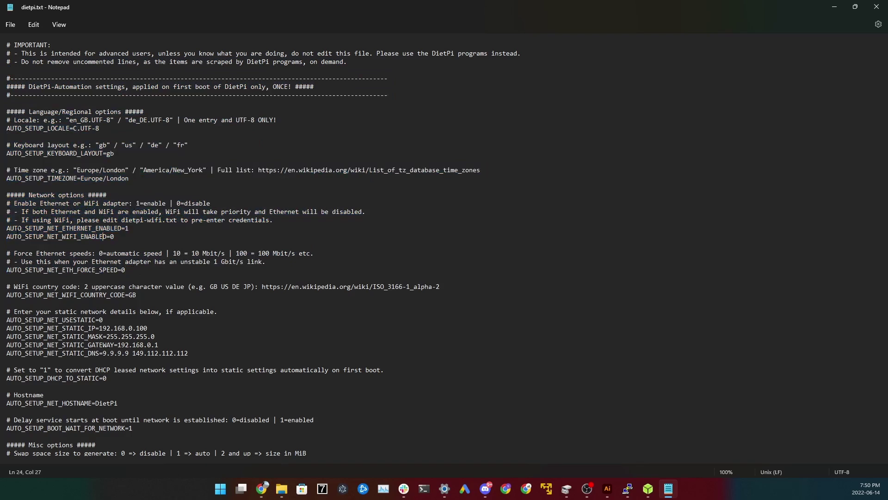
pyautogui.moveTo(3, 229); pyautogui.dragTo(86, 237)
pyautogui.click(85, 236)
pyautogui.press('BackSpace')
pyautogui.write('1')
pyautogui.write('0')
# - Save dietpi.txt, close Notepad, and select dietpi-wifi.txt on the USB drive
pyautogui.click(159, 345)
pyautogui.hotkey('ctrl', 's')
pyautogui.click(11, 25)
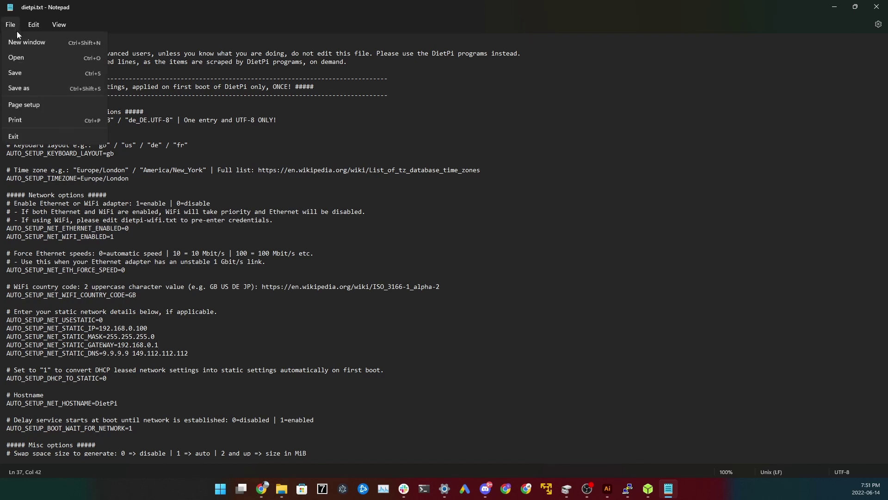
pyautogui.click(26, 87)
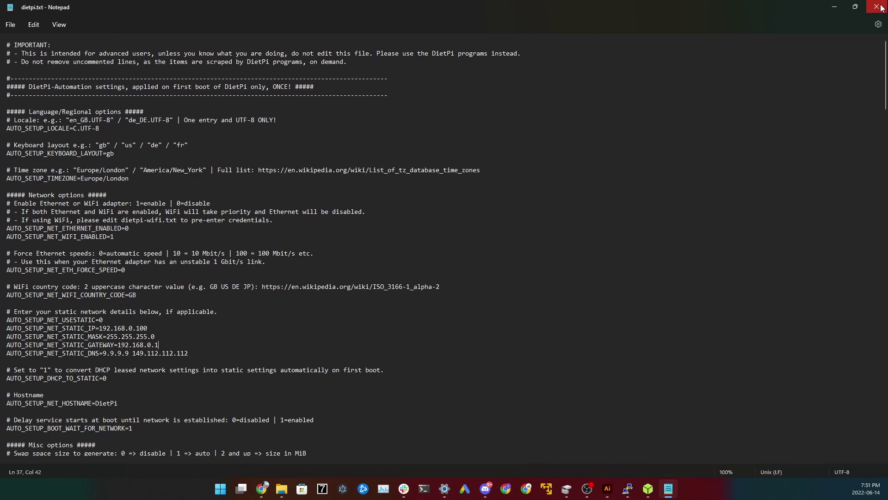
pyautogui.click(877, 7)
pyautogui.click(182, 309)
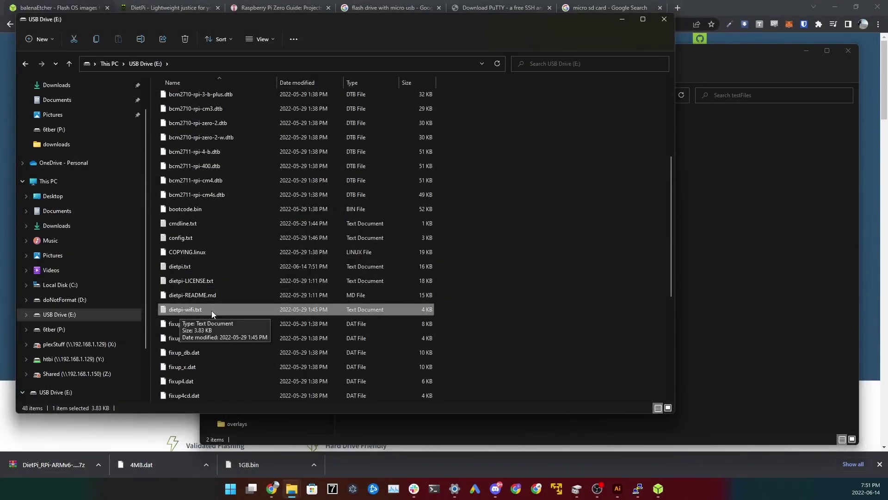
# - Open dietpi-wifi.txt and set aWIFI_SSID[0] to 'pretty fly for a wifi'
pyautogui.doubleClick(212, 310)
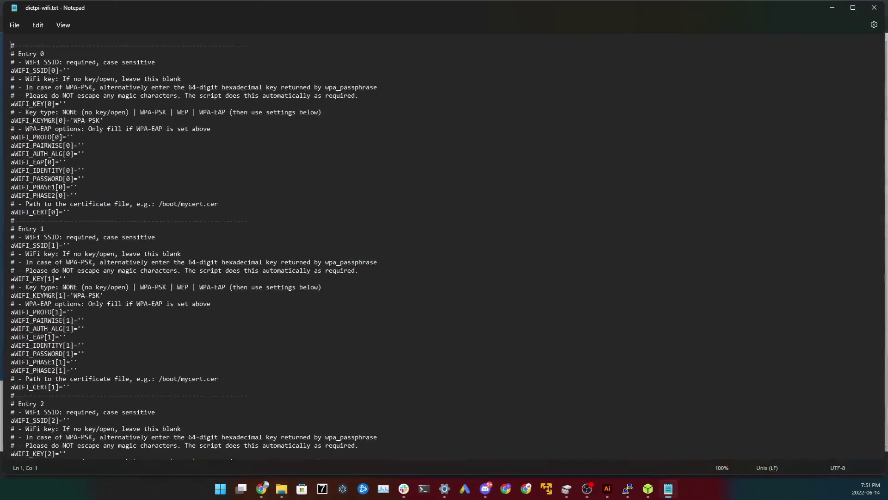
pyautogui.moveTo(30, 53); pyautogui.dragTo(134, 207)
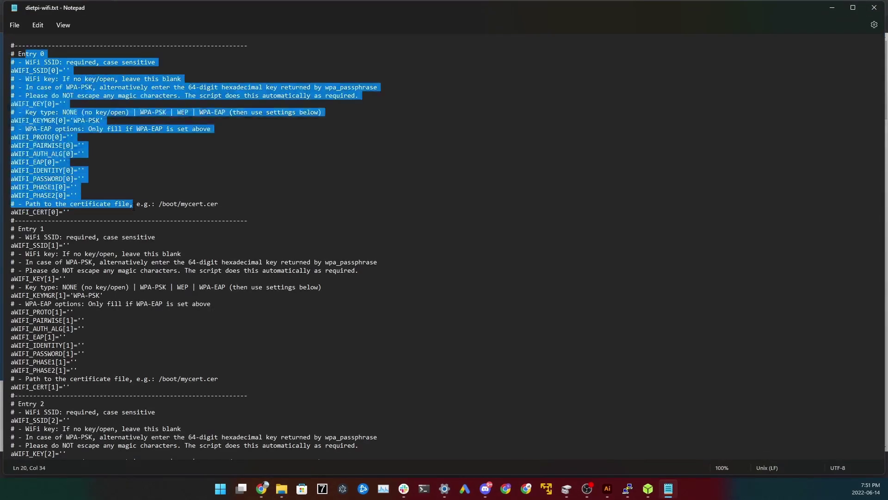
pyautogui.click(116, 186)
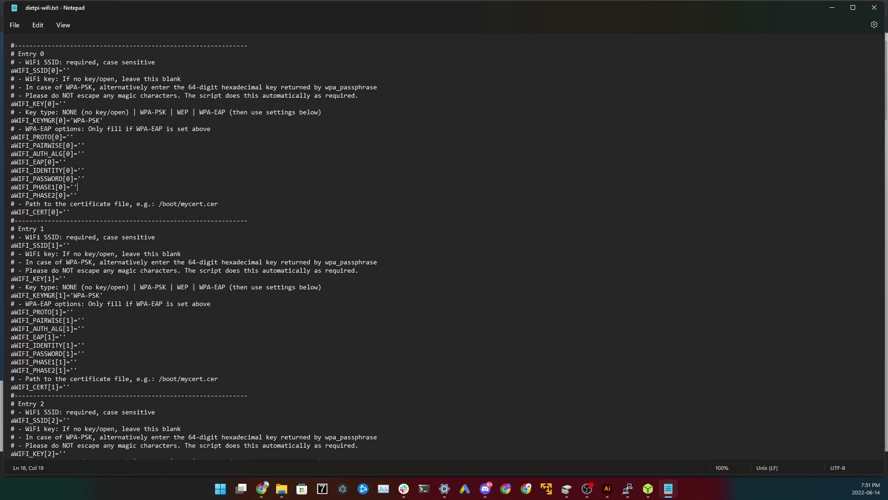
pyautogui.moveTo(14, 70); pyautogui.dragTo(60, 71)
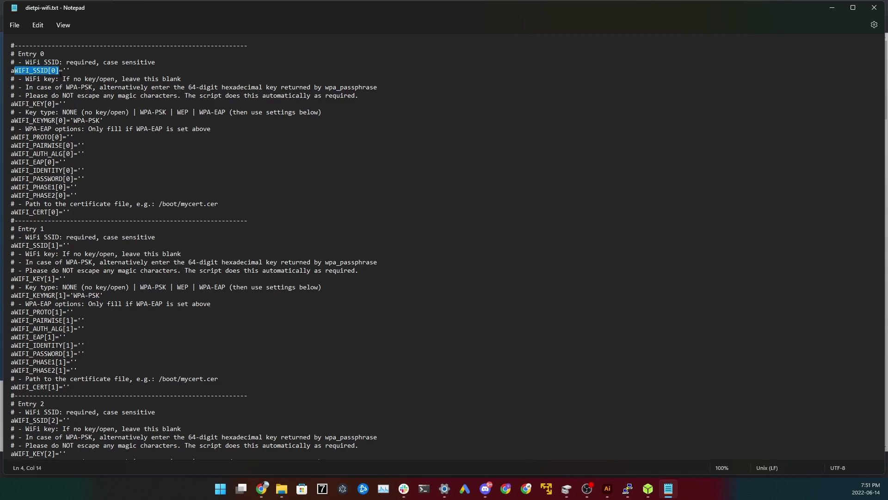
pyautogui.click(67, 70)
pyautogui.write('pretty fly for a wifi')
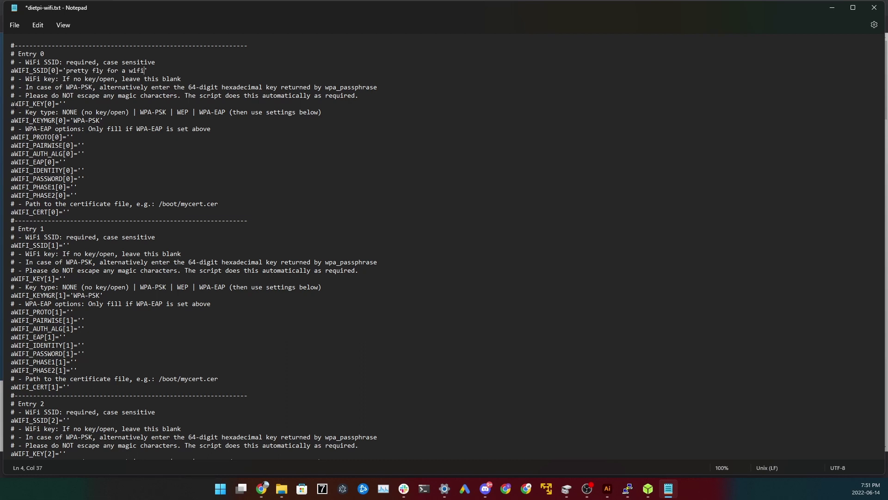
# - Enter the Wi-Fi password in aWIFI_KEY[0], save the file, and close Notepad
pyautogui.moveTo(14, 103); pyautogui.dragTo(49, 105)
pyautogui.click(60, 105)
pyautogui.click(14, 25)
pyautogui.click(27, 90)
pyautogui.hotkey('alt', 'F4')
pyautogui.click(303, 40)
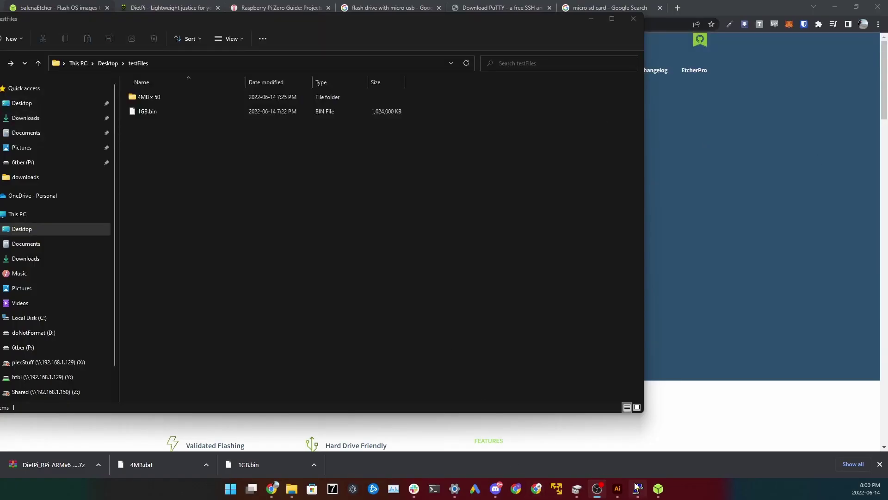
# - Launch PuTTY from the taskbar
pyautogui.click(637, 486)
# - Open an SSH session to 192.168.1.156 and accept the server's host key
pyautogui.moveTo(188, 139); pyautogui.dragTo(554, 213)
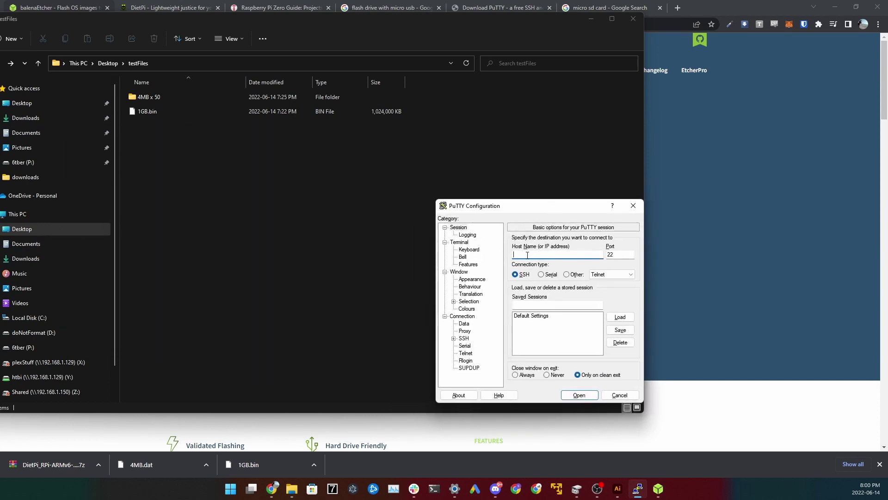
pyautogui.write('192.168.1.156')
pyautogui.click(579, 398)
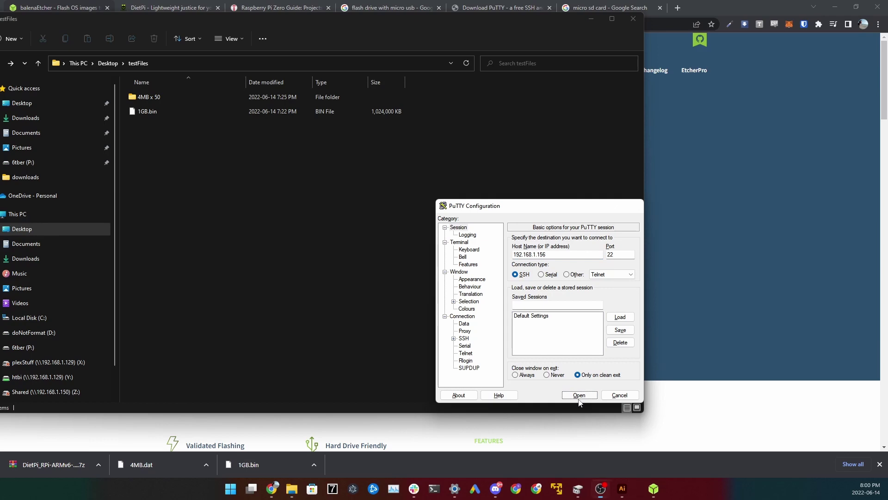
pyautogui.moveTo(243, 107); pyautogui.dragTo(381, 220)
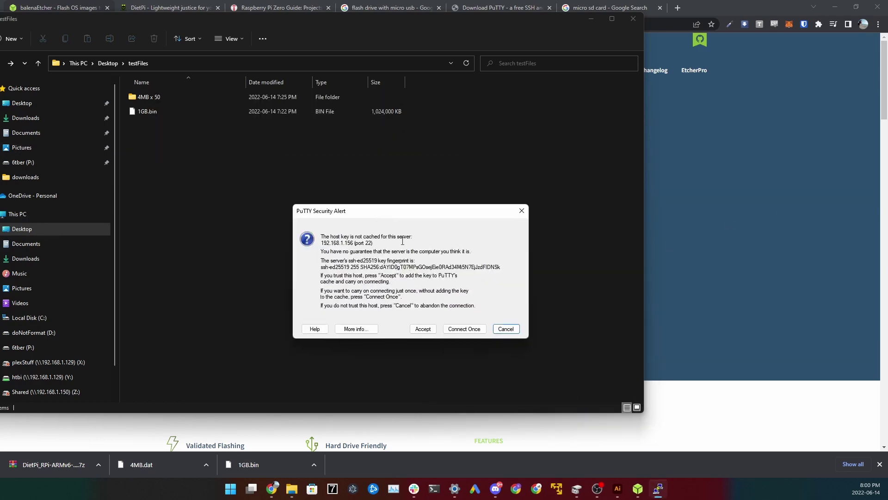
pyautogui.click(430, 330)
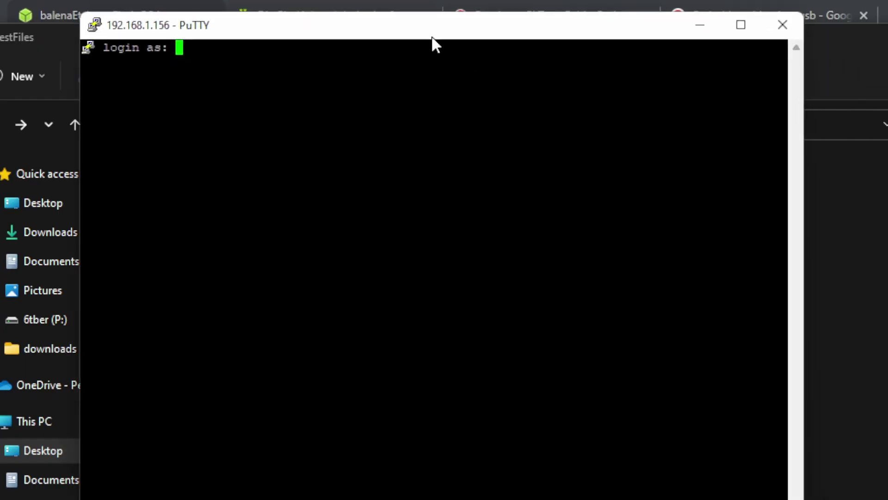
# - Log in to DietPi as root with the root password
pyautogui.write('root')
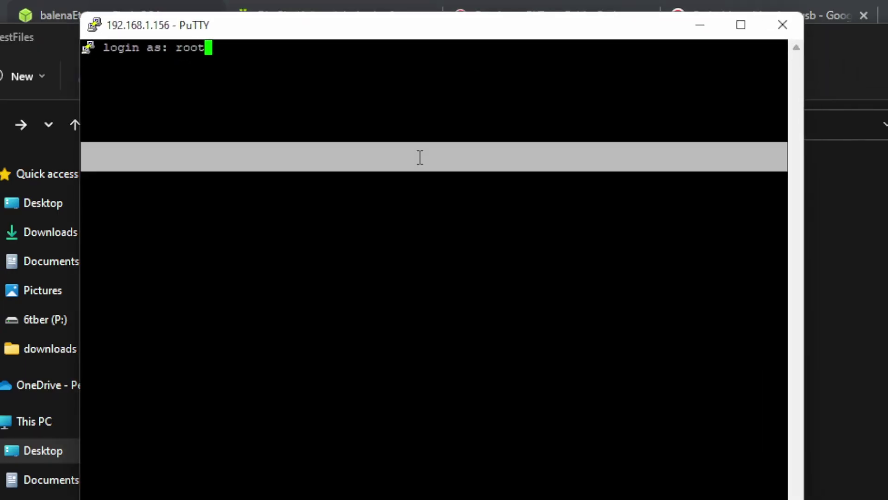
pyautogui.press('Return')
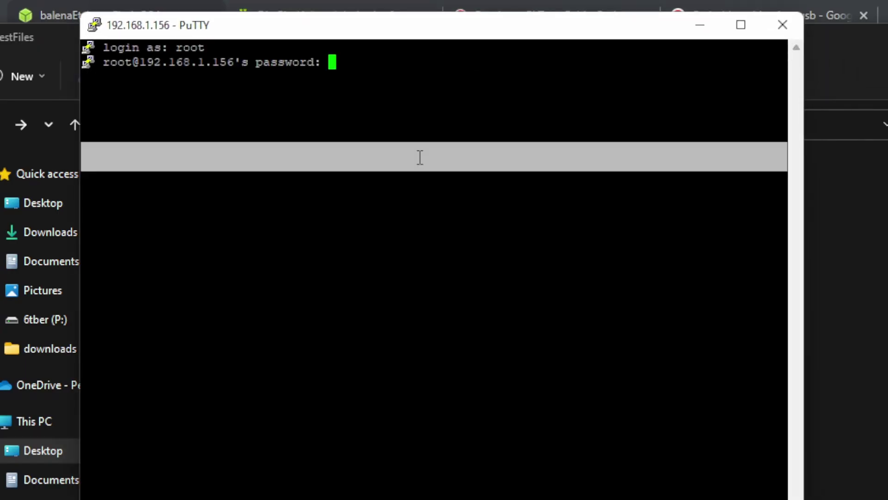
pyautogui.press('Return')
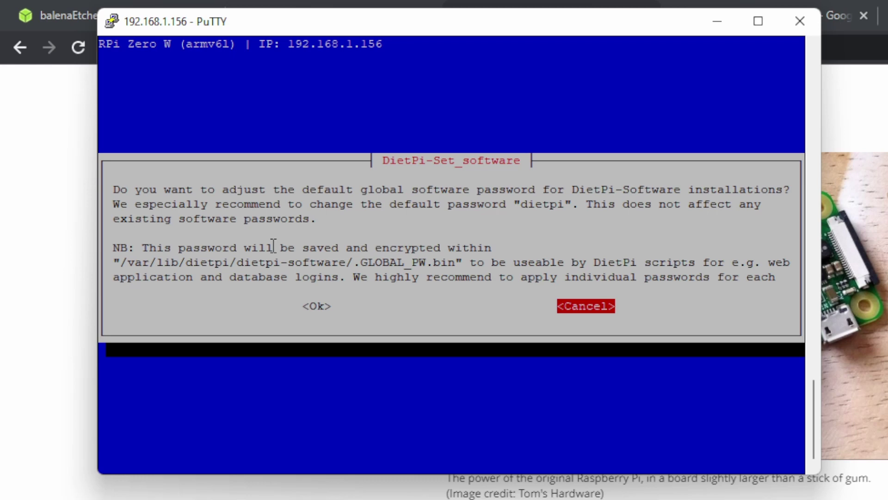
# - Change the global software password, entering it and retyping it to confirm
pyautogui.press('Left')
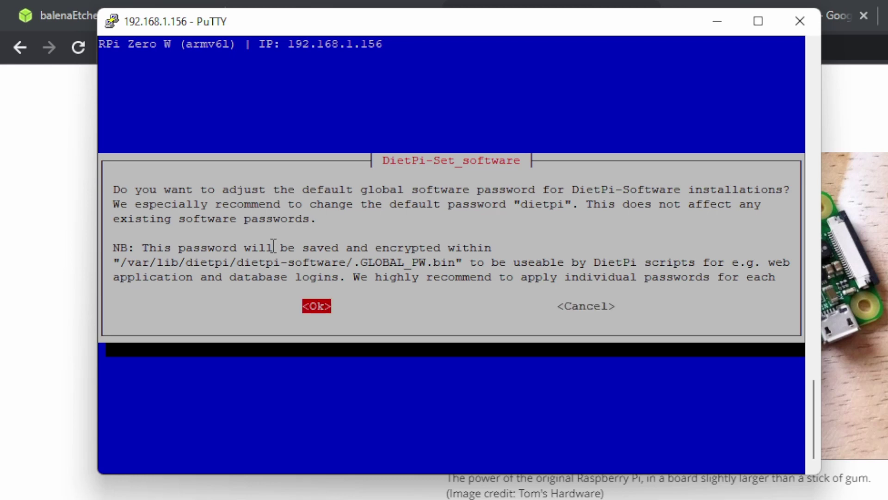
pyautogui.press('Return')
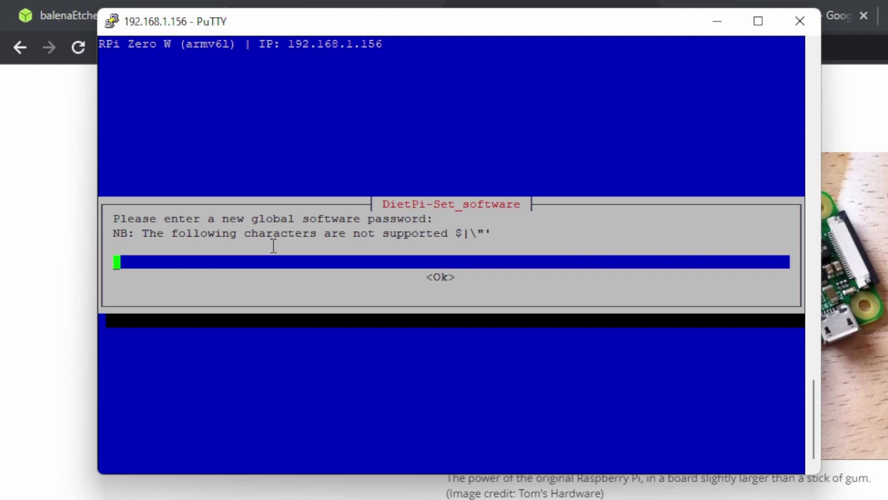
pyautogui.write('*********')
pyautogui.press('Return')
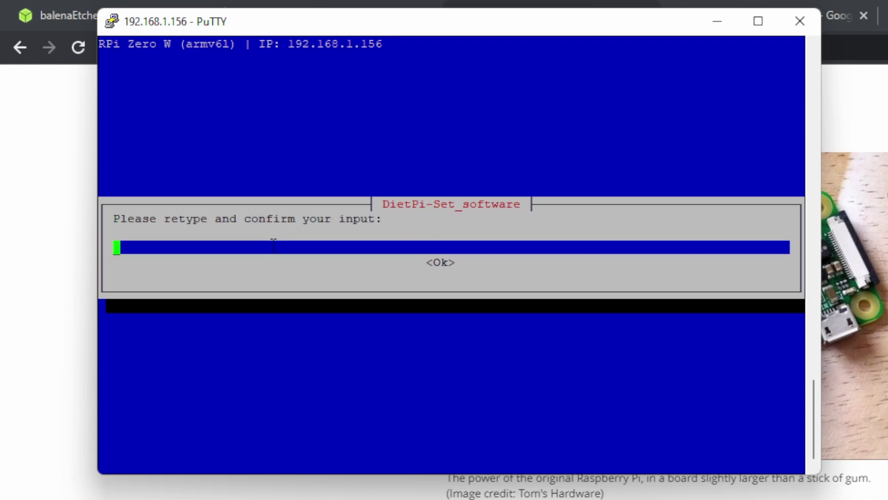
pyautogui.write('*********')
pyautogui.press('Return')
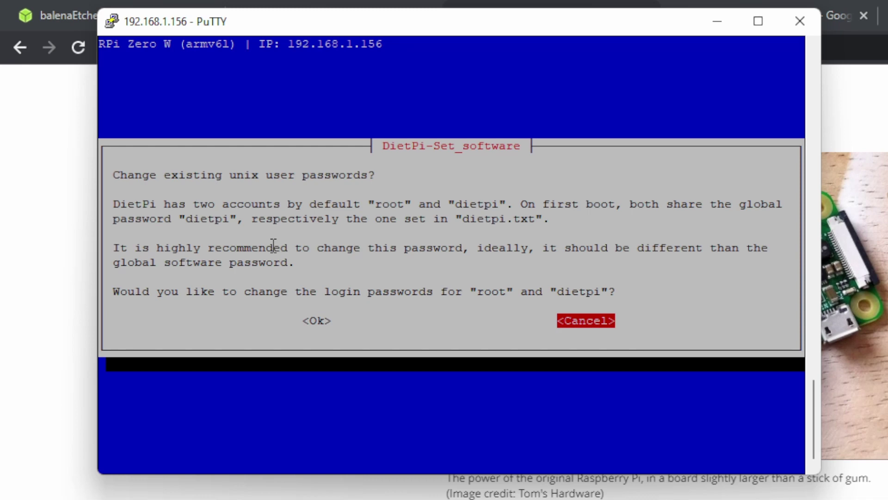
# - Set a new unix user password, confirm it, and disable the serial console
pyautogui.press('Left')
pyautogui.press('Return')
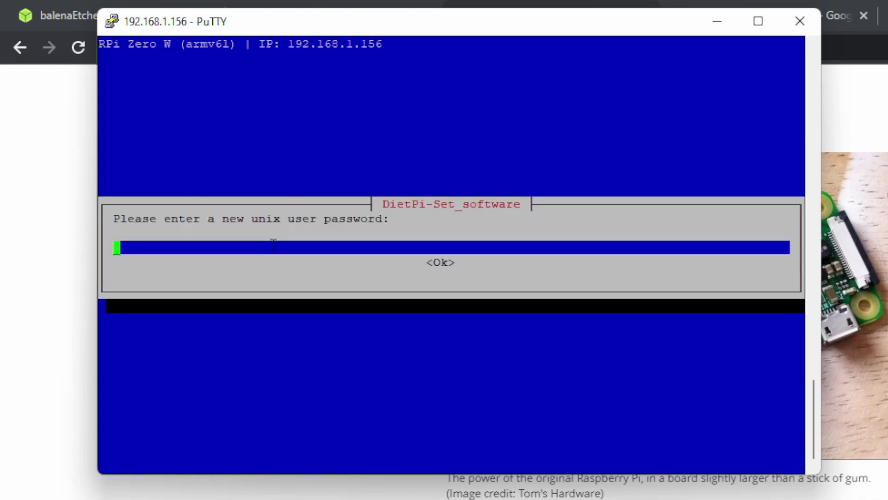
pyautogui.write('*********')
pyautogui.press('Return')
pyautogui.write('***')
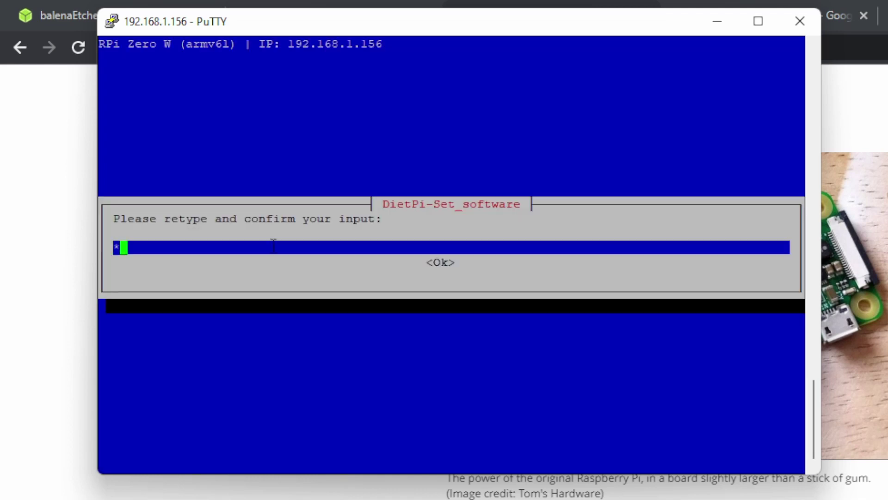
pyautogui.write('******')
pyautogui.press('Return')
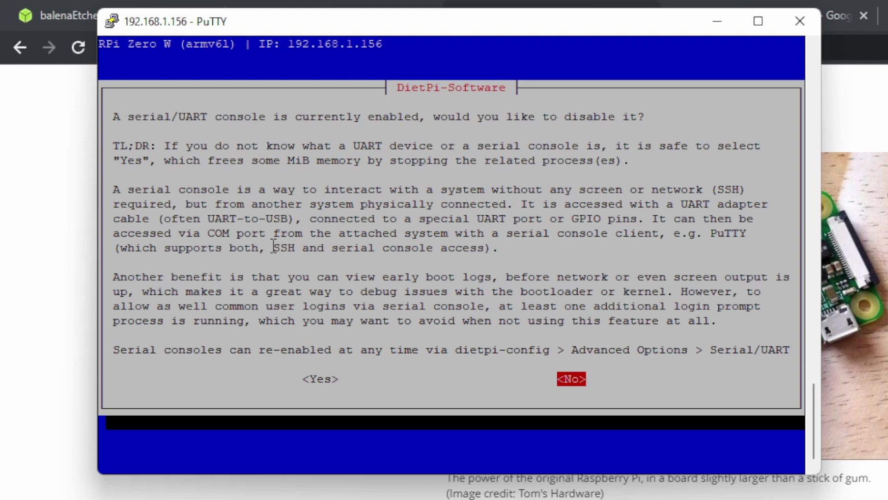
pyautogui.press('Left')
pyautogui.press('Return')
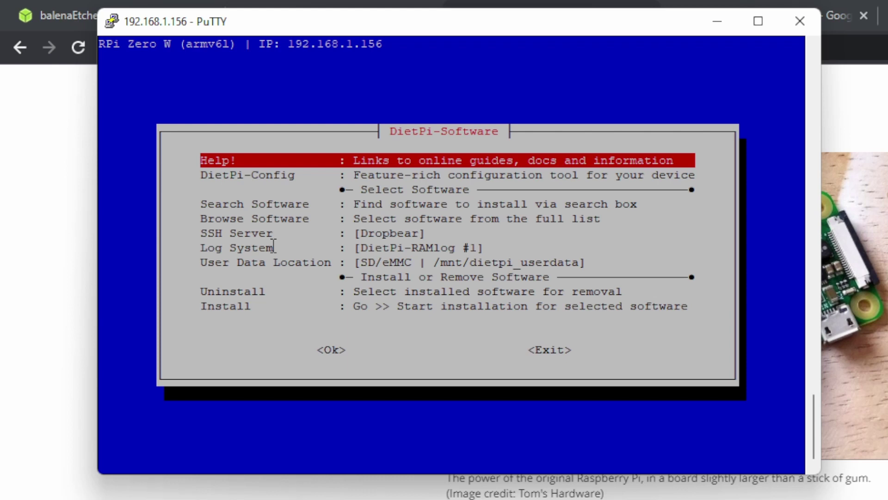
# - Choose Install in DietPi-Software and continue as a pure minimal image
pyautogui.press('Down')
pyautogui.press('Down')
pyautogui.press('Down')
pyautogui.press('Down')
pyautogui.press('Down')
pyautogui.press('Down')
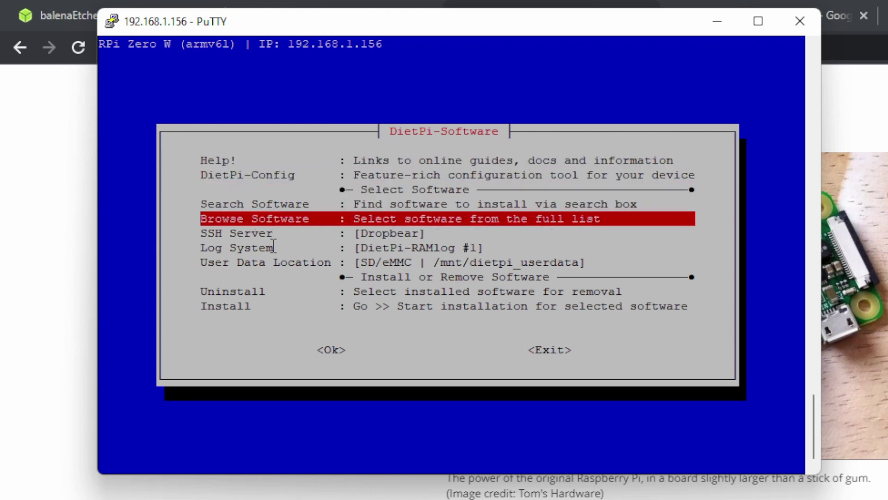
pyautogui.press('Down')
pyautogui.press('Down')
pyautogui.press('Down')
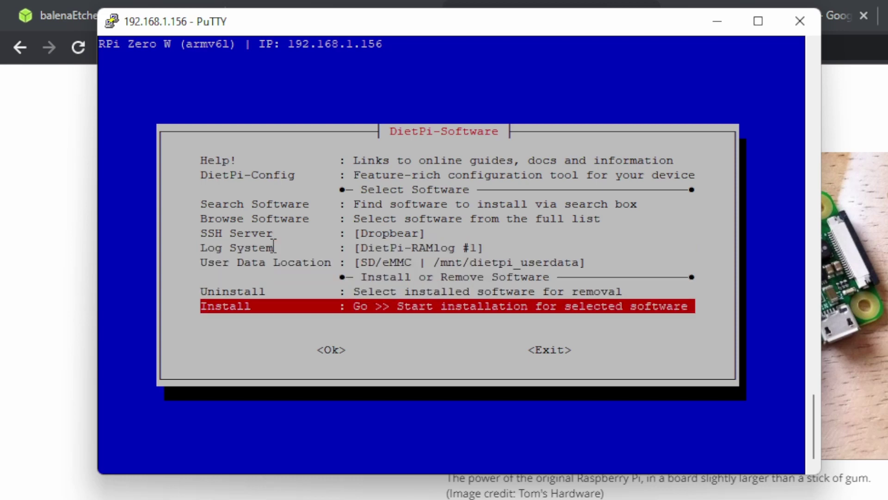
pyautogui.press('Tab')
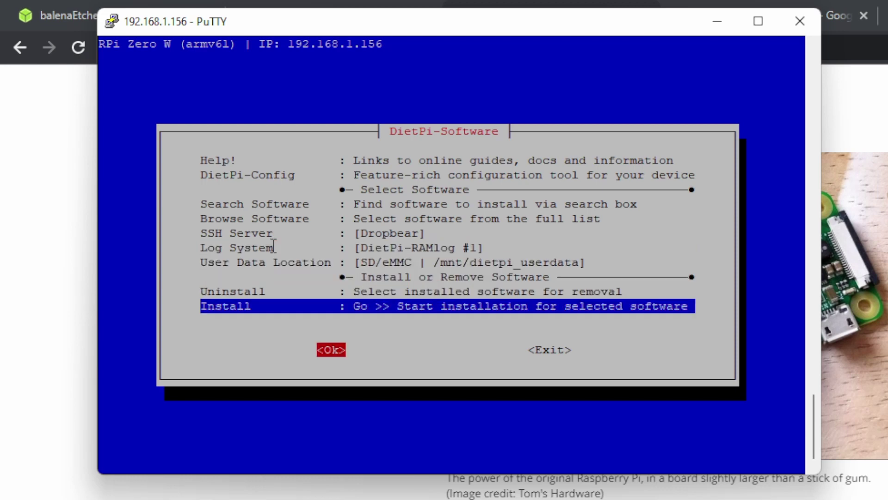
pyautogui.press('Return')
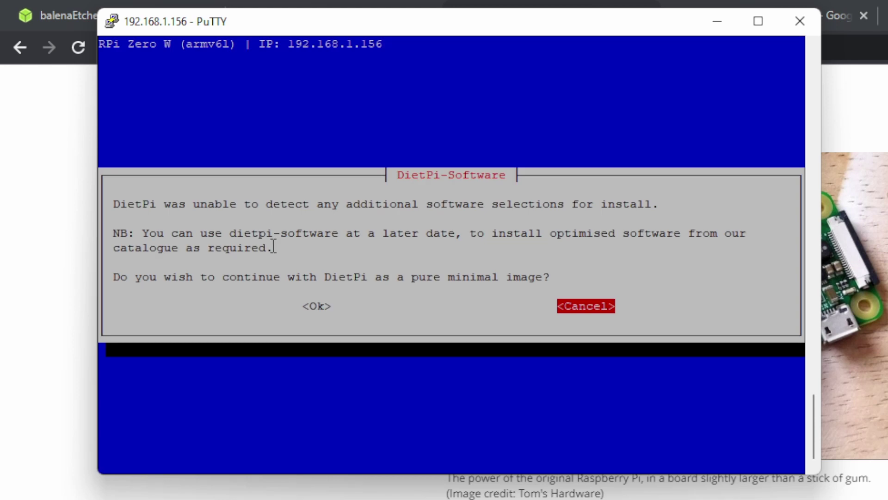
pyautogui.press('Left')
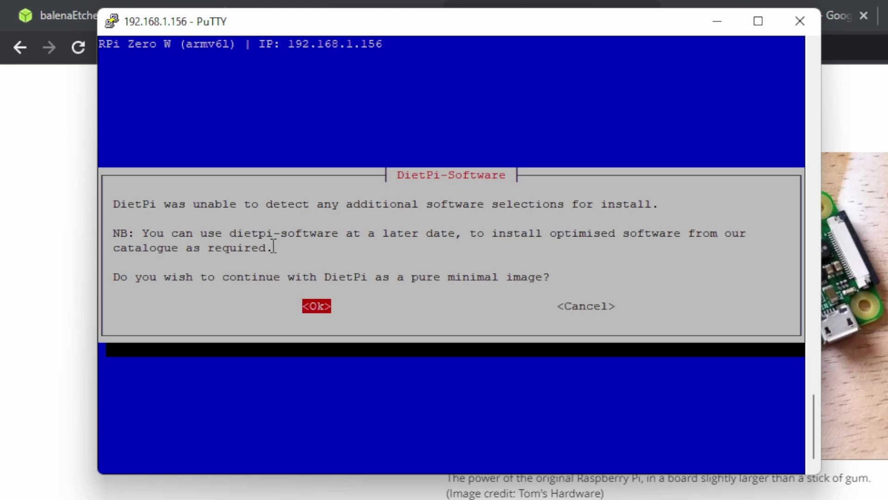
pyautogui.press('Return')
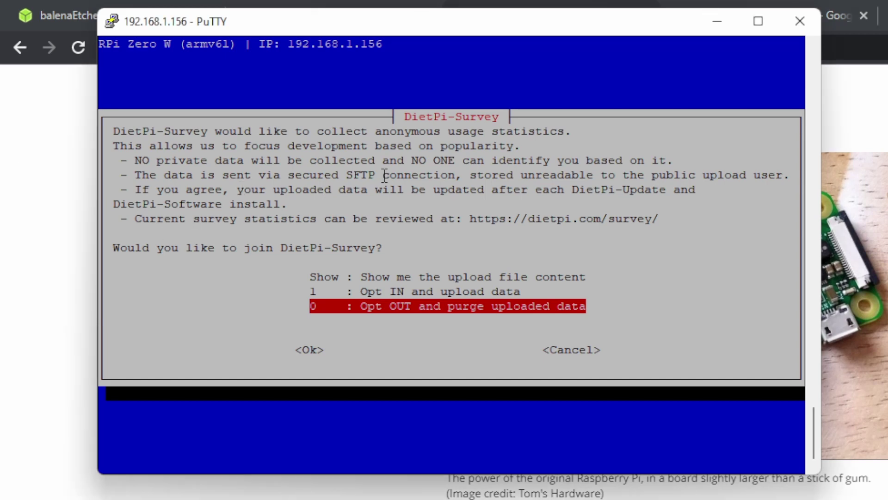
# - Opt in to the DietPi-Survey
pyautogui.press('Up')
pyautogui.press('Up')
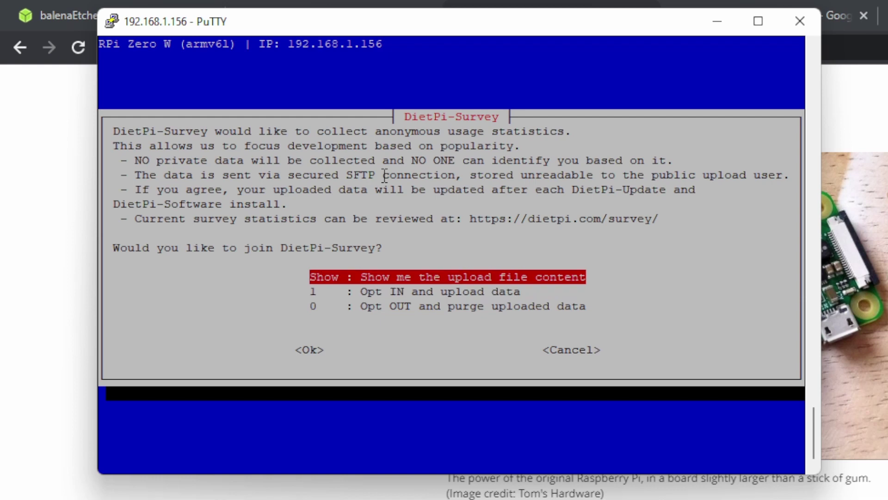
pyautogui.press('Down')
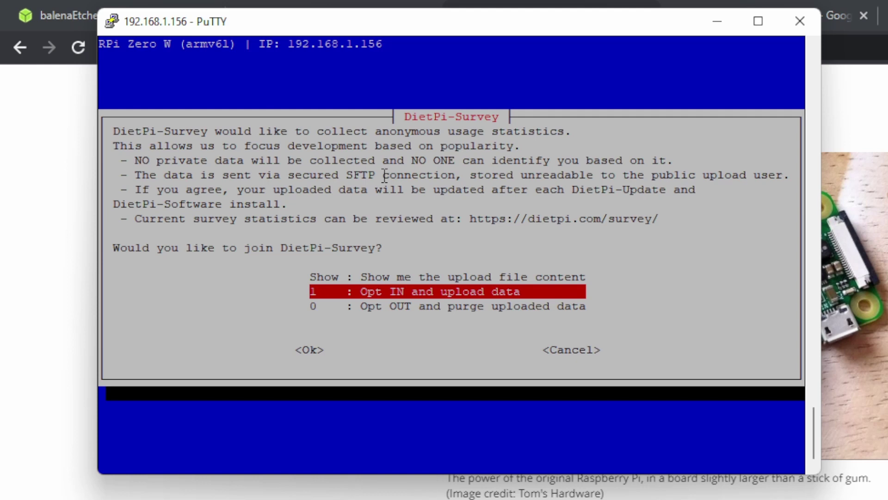
pyautogui.press('Return')
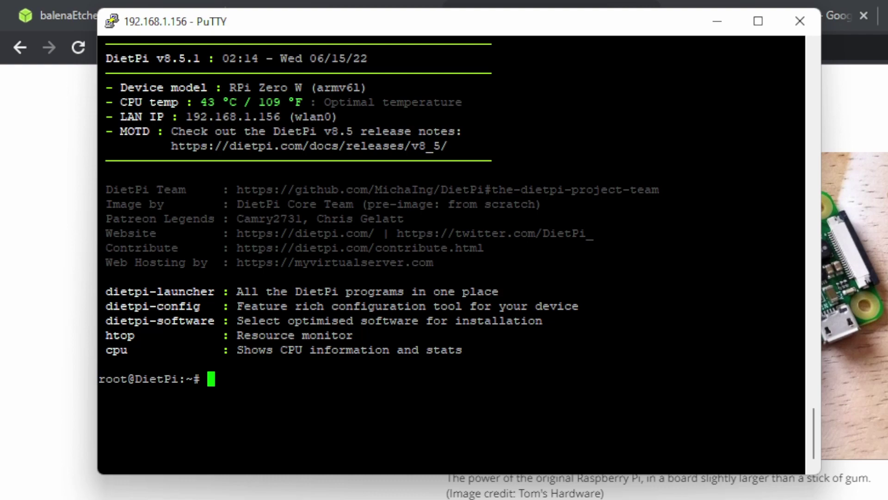
# - Log out of the root session and open a new SSH connection to 192.168.1.156
pyautogui.write('logout')
pyautogui.press('Return')
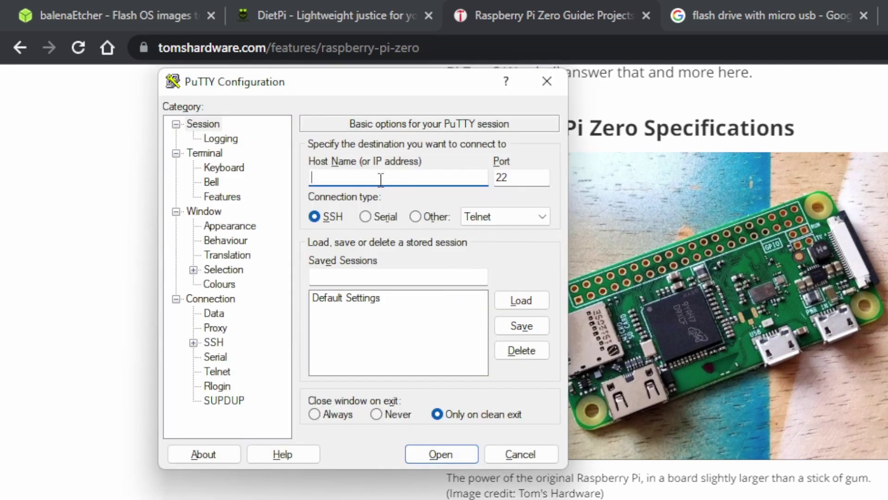
pyautogui.write('192.168.1.156')
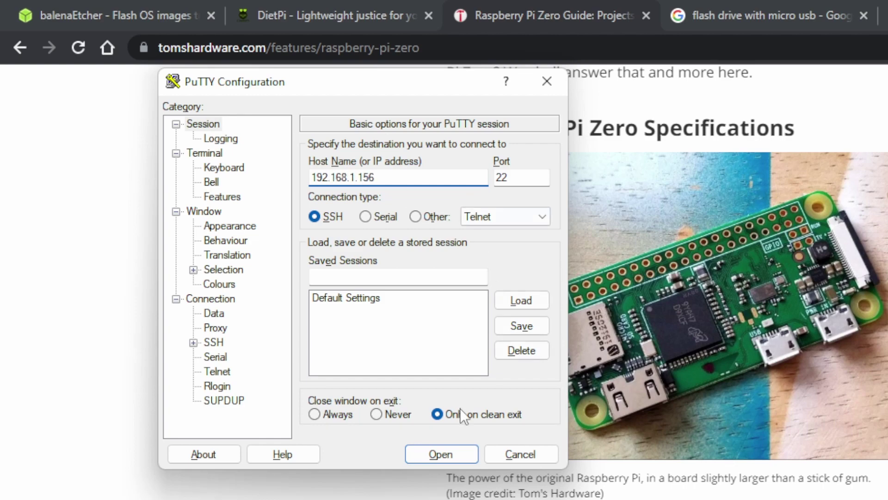
pyautogui.click(426, 452)
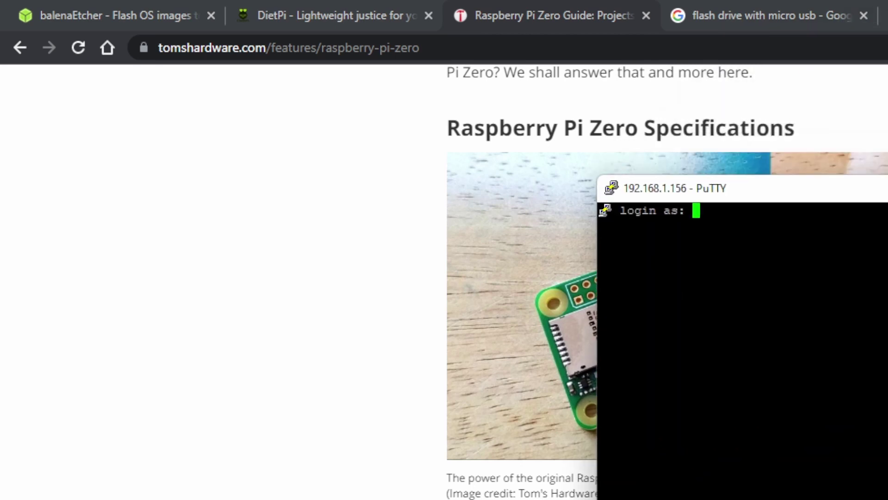
# - Log in as the dietpi user with its password and move the window so the banner shows
pyautogui.write('dietpi')
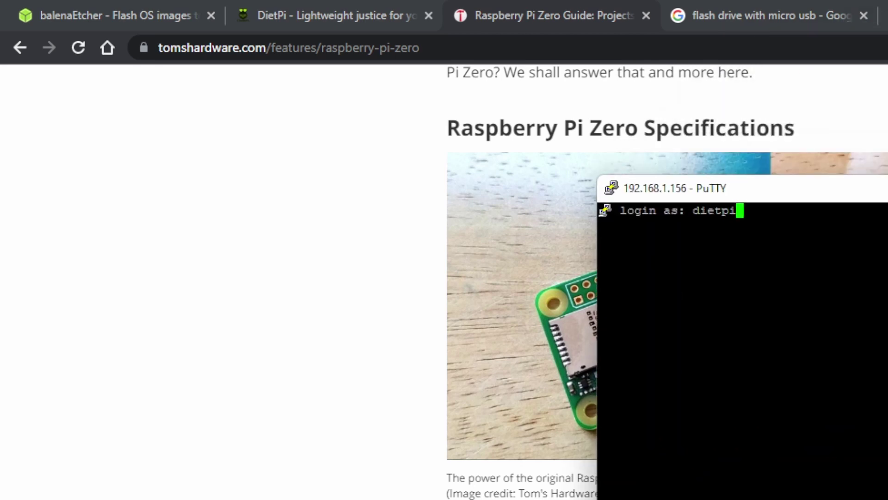
pyautogui.press('Return')
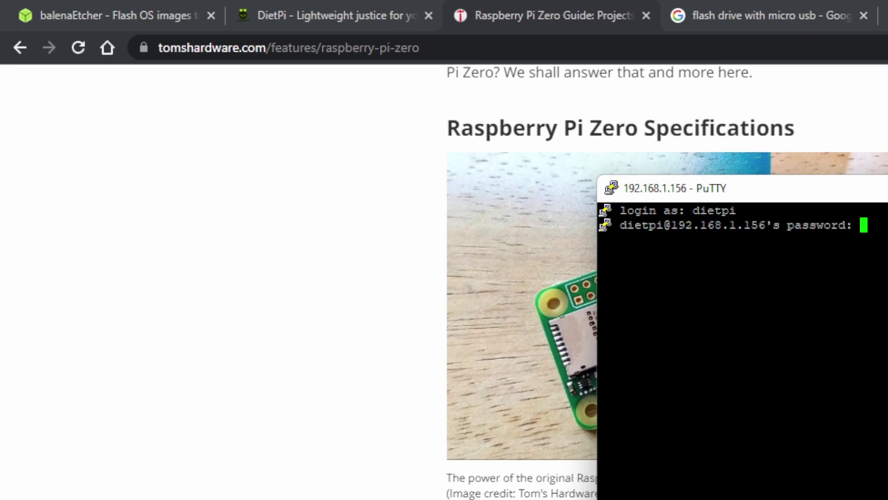
pyautogui.press('Return')
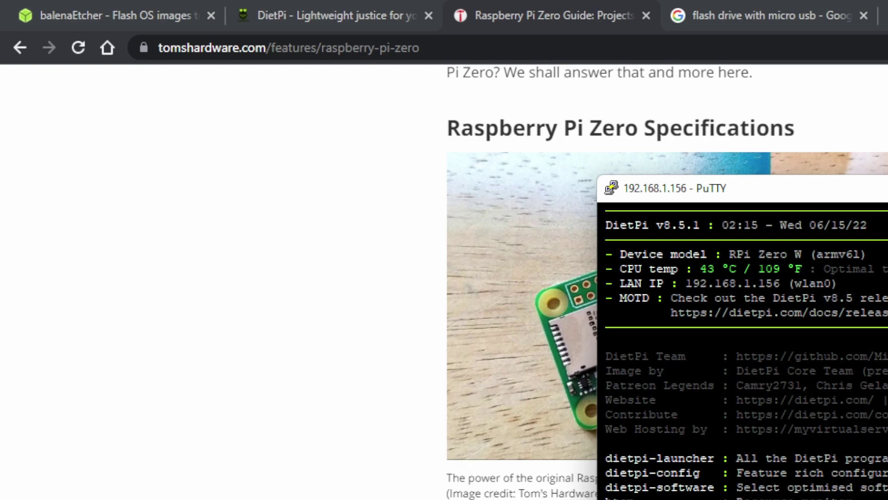
pyautogui.moveTo(769, 198); pyautogui.dragTo(376, 59)
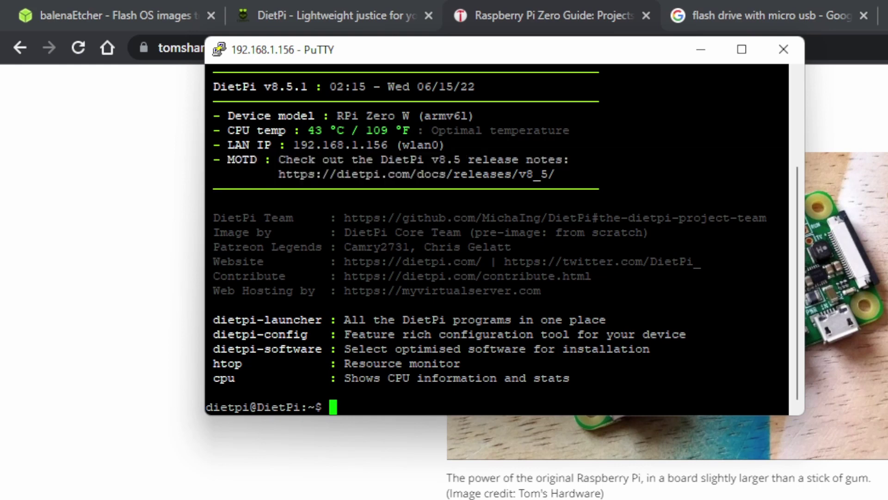
# - Run sudo dietpi-software using tab completion
pyautogui.write('sudo dietpi-')
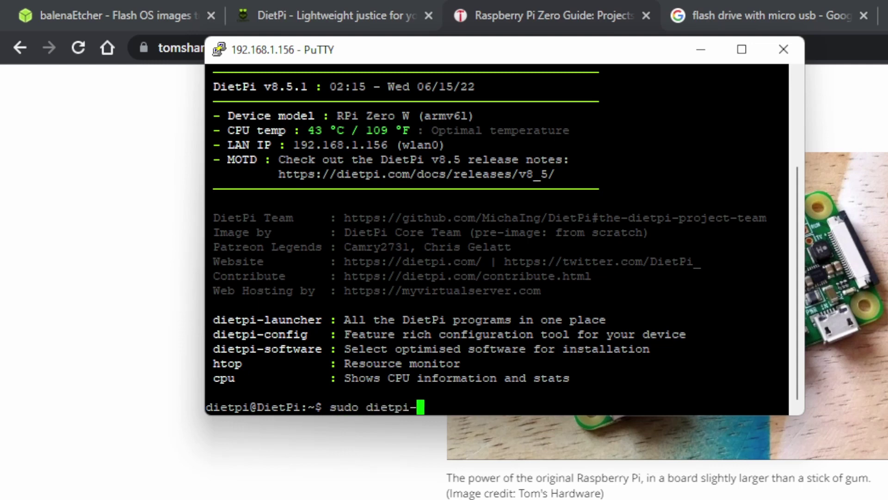
pyautogui.write('so')
pyautogui.press('Tab')
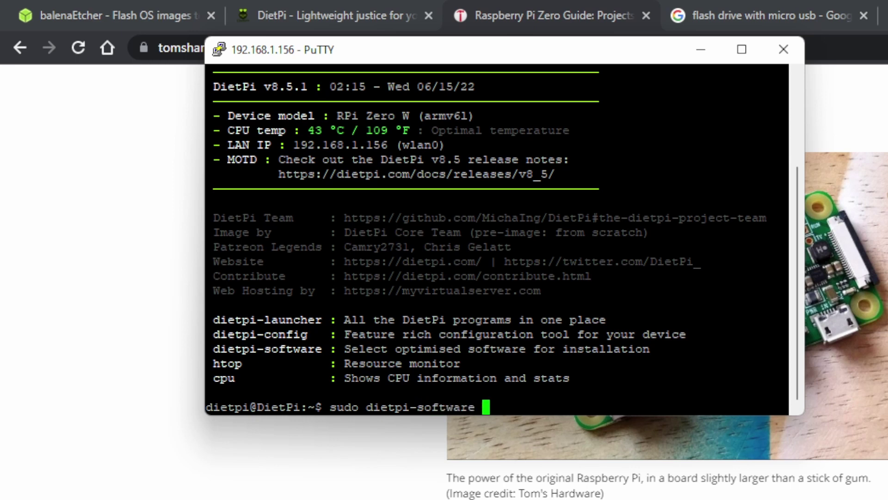
pyautogui.press('Return')
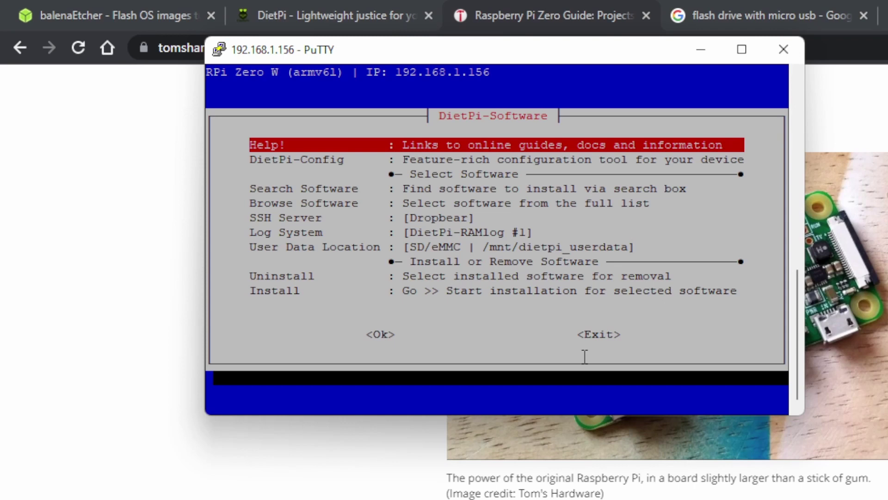
# - Search the software list for samba and select Samba Server for installation
pyautogui.press('Down')
pyautogui.press('Down')
pyautogui.press('Down')
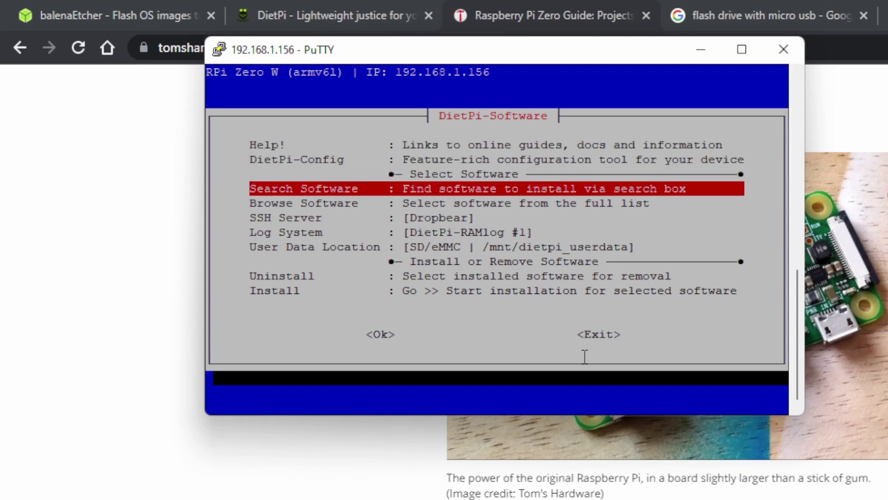
pyautogui.press('Return')
pyautogui.write('samba')
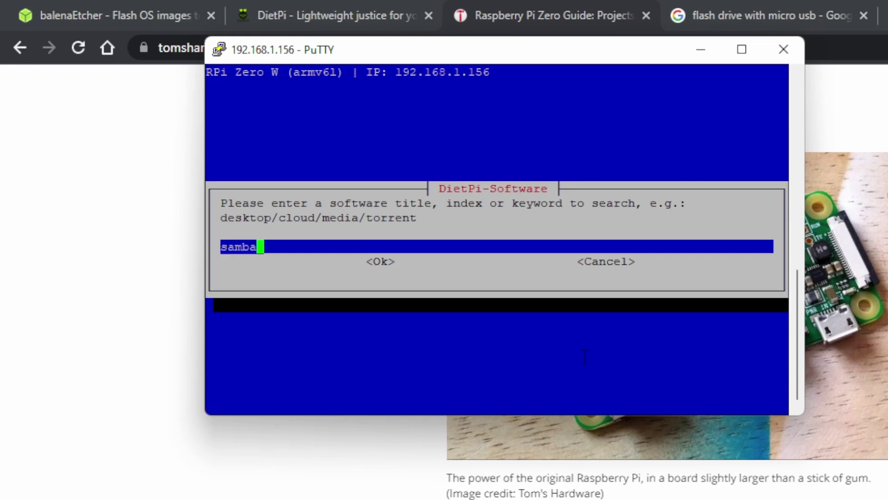
pyautogui.press('Return')
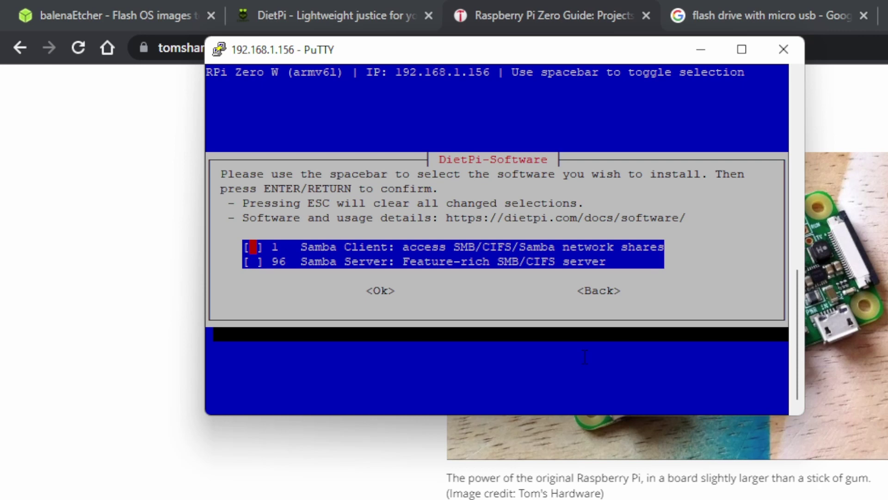
pyautogui.press('Down')
pyautogui.press('Tab')
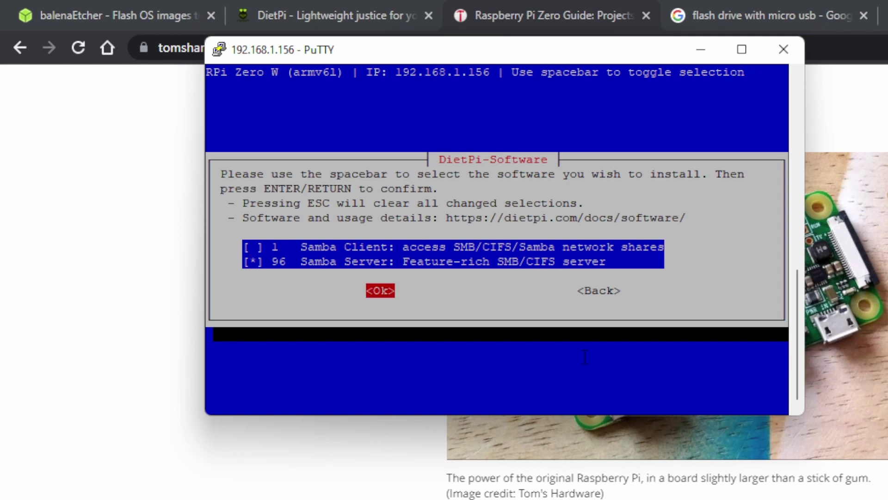
pyautogui.press('Return')
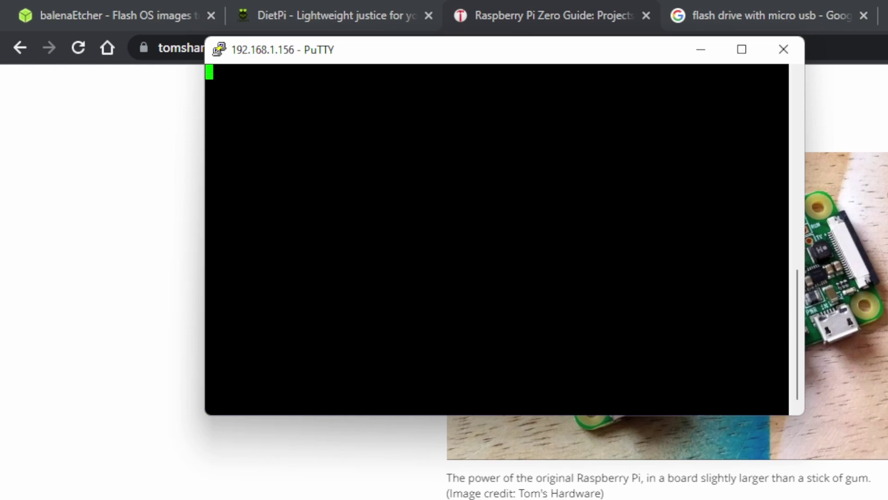
pyautogui.press('Down')
pyautogui.press('Down')
pyautogui.press('Down')
pyautogui.press('Down')
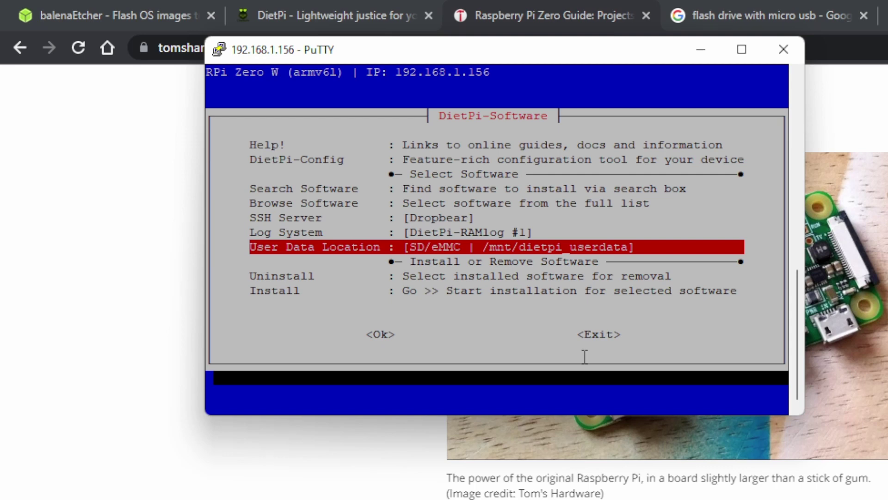
# - Launch DietPi-Drive_Manager from the User Data Location choices
pyautogui.press('Return')
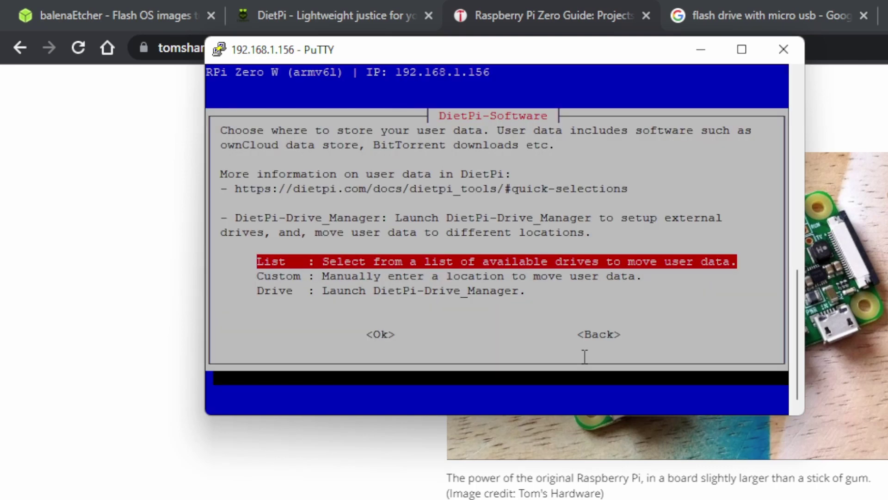
pyautogui.press('Down')
pyautogui.press('Down')
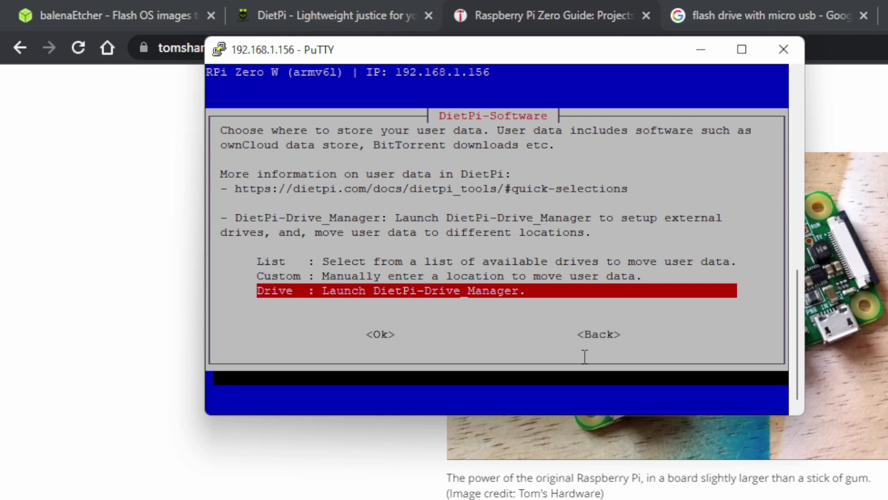
pyautogui.press('Return')
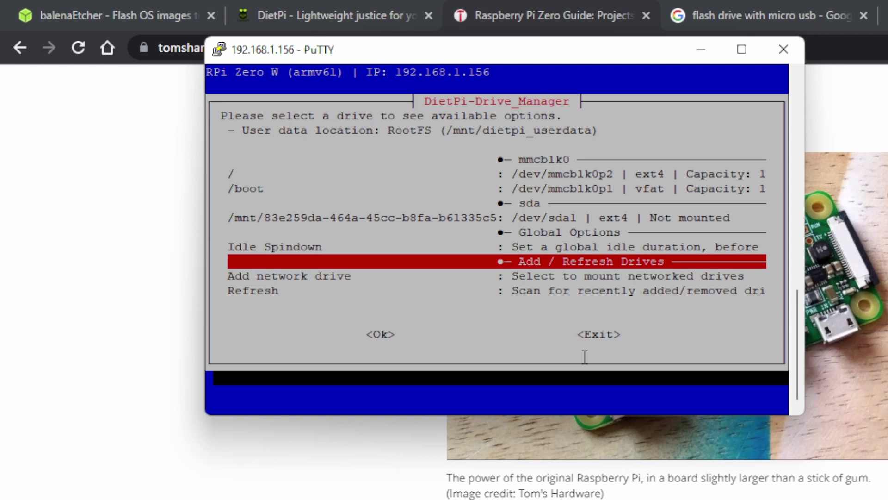
pyautogui.click(463, 140)
# - Select the unmounted ext4 /dev/sda1 drive and open its options
pyautogui.press('Up')
pyautogui.press('Up')
pyautogui.press('Up')
pyautogui.press('Up')
pyautogui.press('Up')
pyautogui.press('Up')
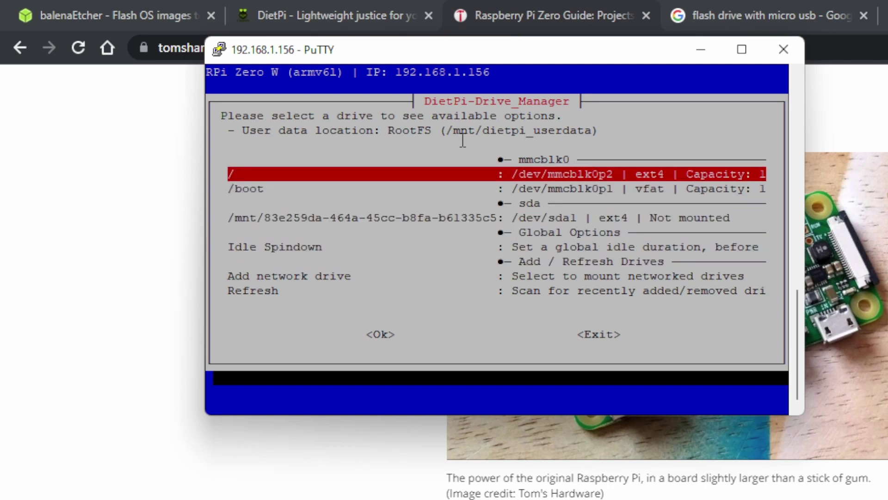
pyautogui.press('Down')
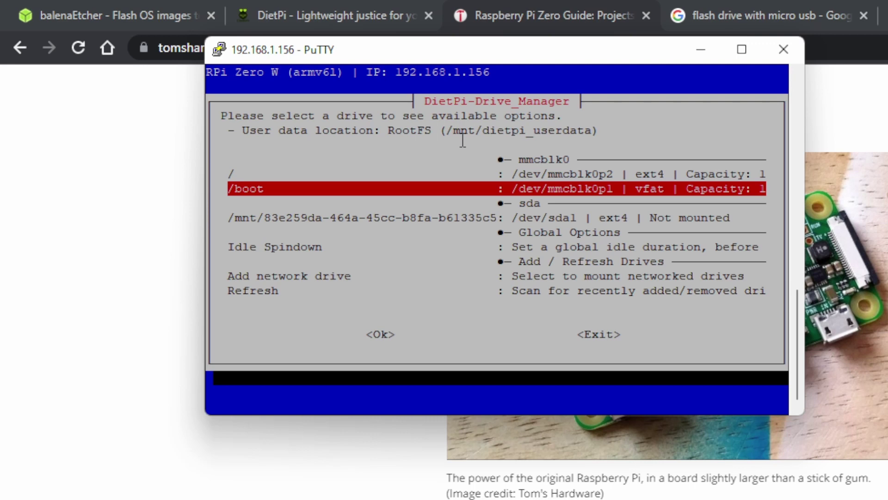
pyautogui.press('Down')
pyautogui.press('Down')
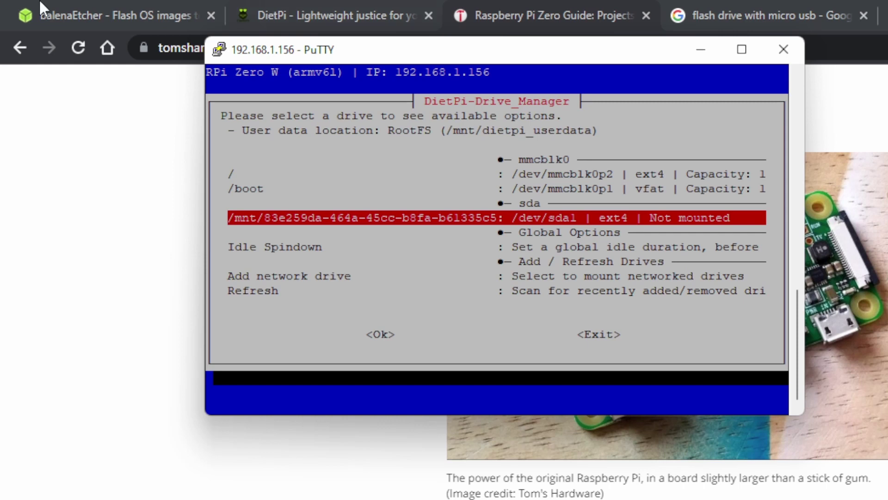
pyautogui.moveTo(593, 213); pyautogui.dragTo(634, 215)
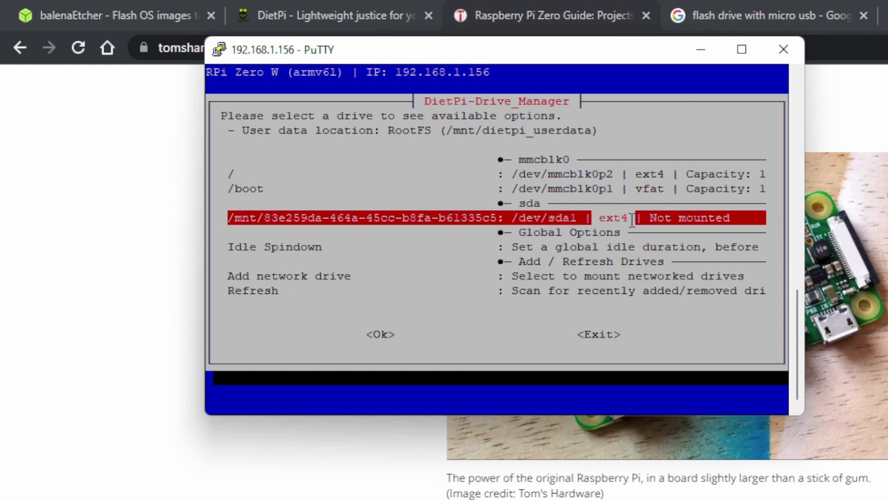
pyautogui.tripleClick(603, 214)
pyautogui.moveTo(650, 217); pyautogui.dragTo(711, 209)
pyautogui.click(711, 209)
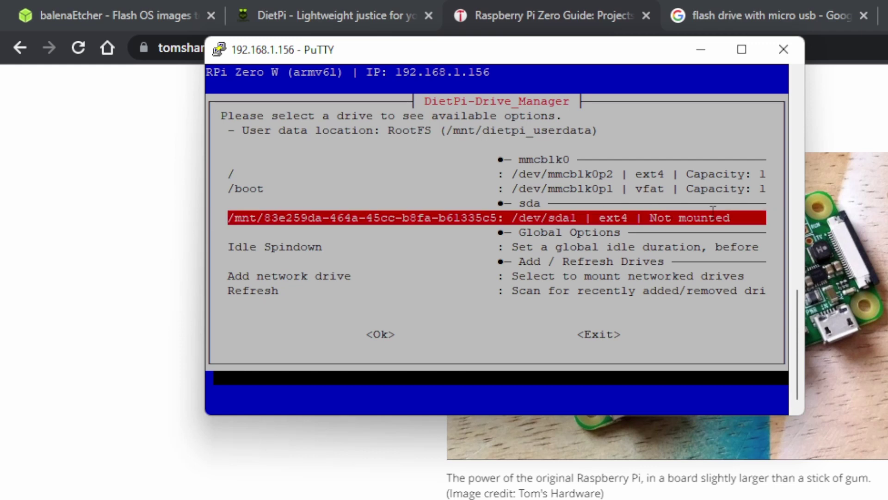
pyautogui.doubleClick(341, 218)
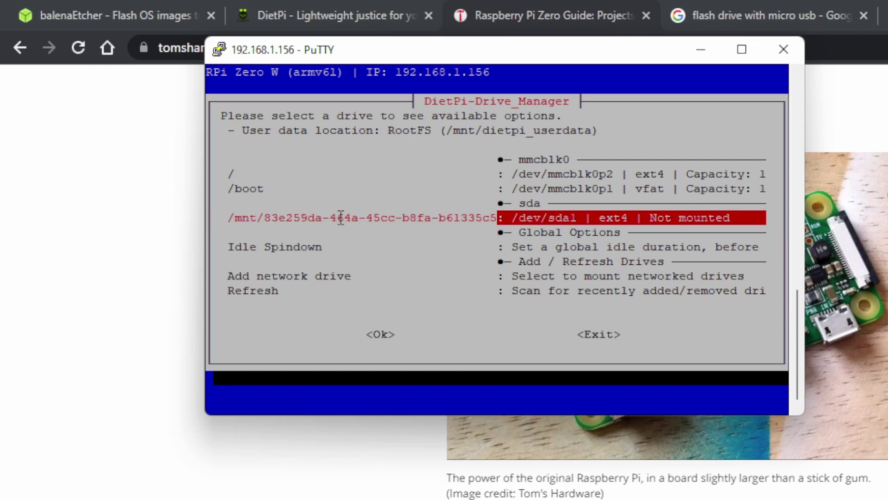
pyautogui.doubleClick(406, 217)
pyautogui.press('Return')
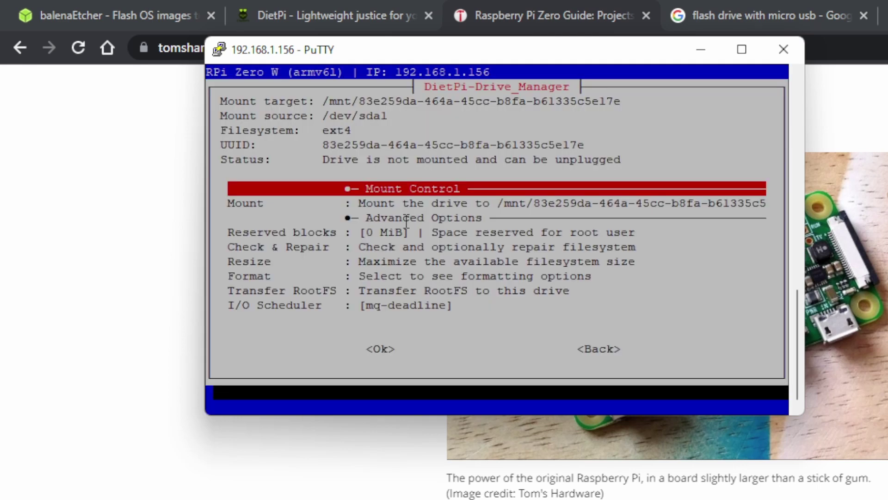
# - Open the Format options and set Format Mode to the whole drive
pyautogui.press('Down')
pyautogui.press('Down')
pyautogui.press('Down')
pyautogui.press('Down')
pyautogui.press('Down')
pyautogui.press('Down')
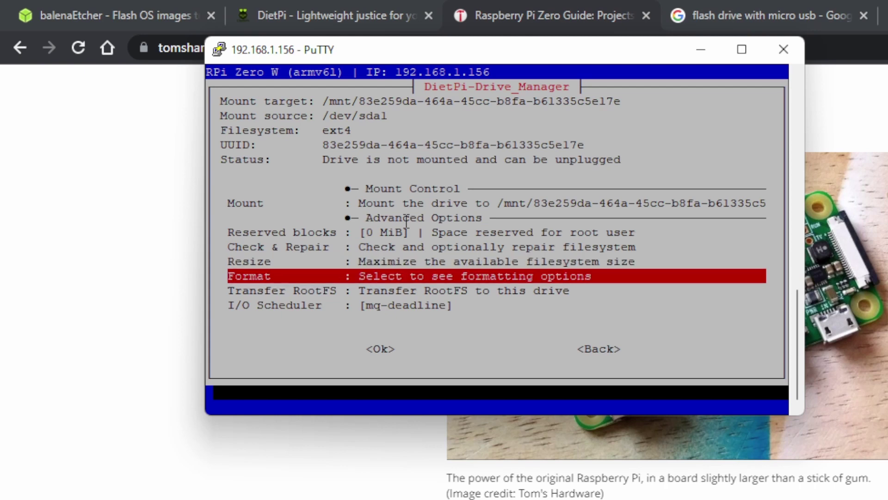
pyautogui.press('Return')
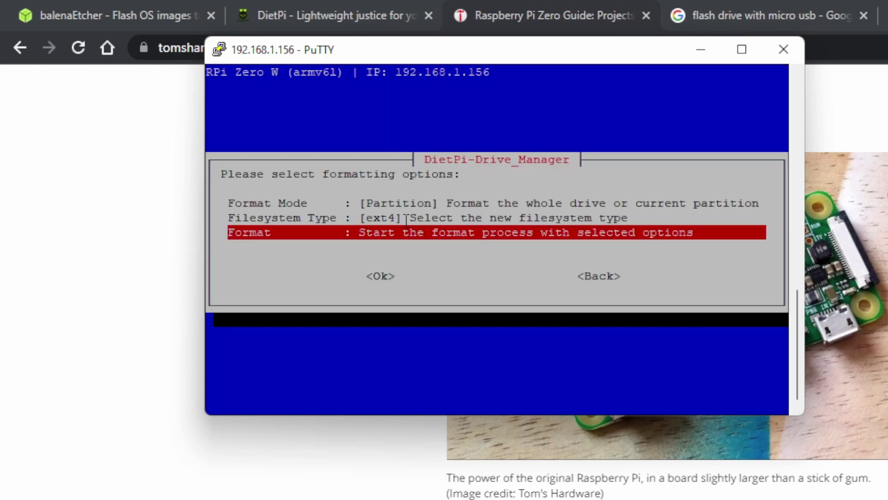
pyautogui.press('Up')
pyautogui.press('Up')
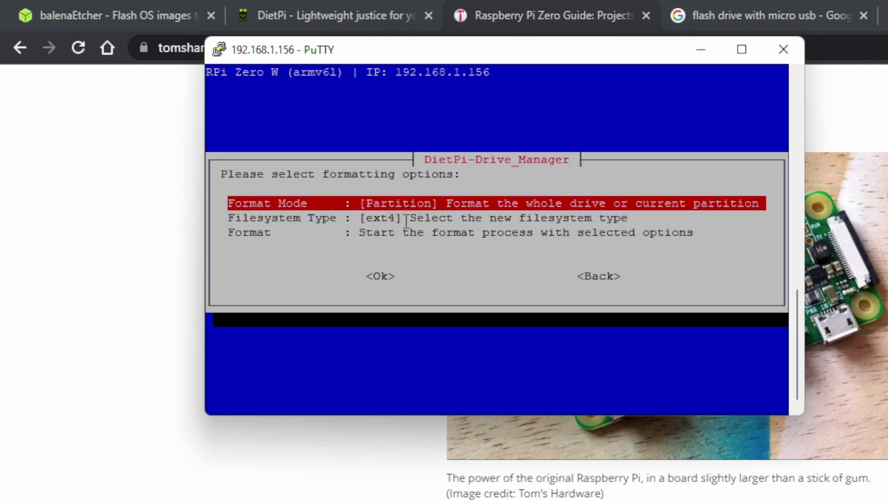
pyautogui.press('Return')
pyautogui.press('Down')
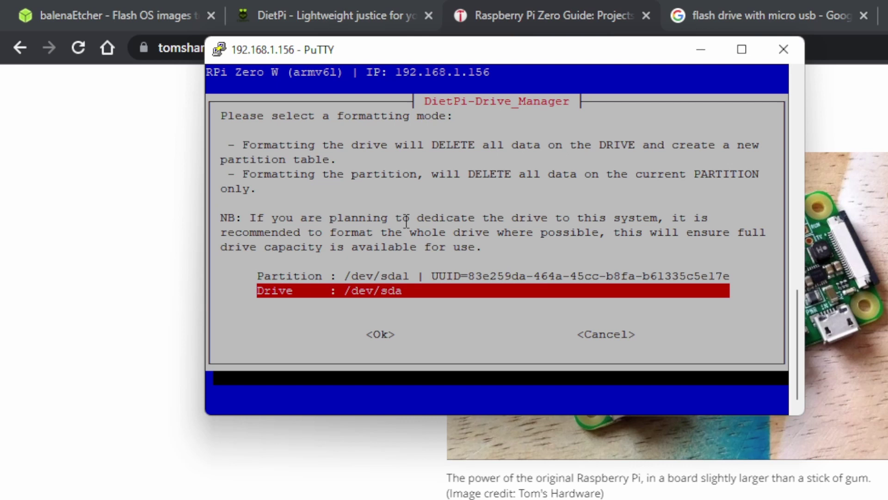
pyautogui.press('Return')
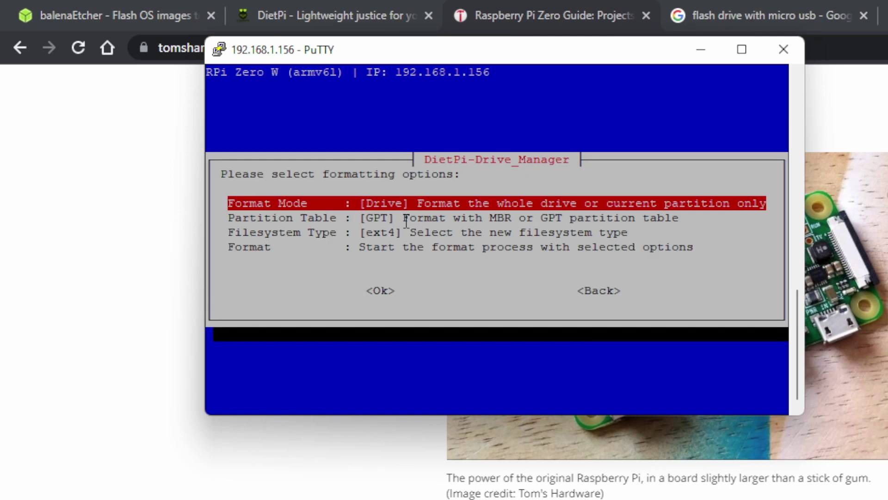
# - Confirm ext4 as filesystem type and approve wiping and formatting the drive
pyautogui.press('Down')
pyautogui.press('Down')
pyautogui.press('Return')
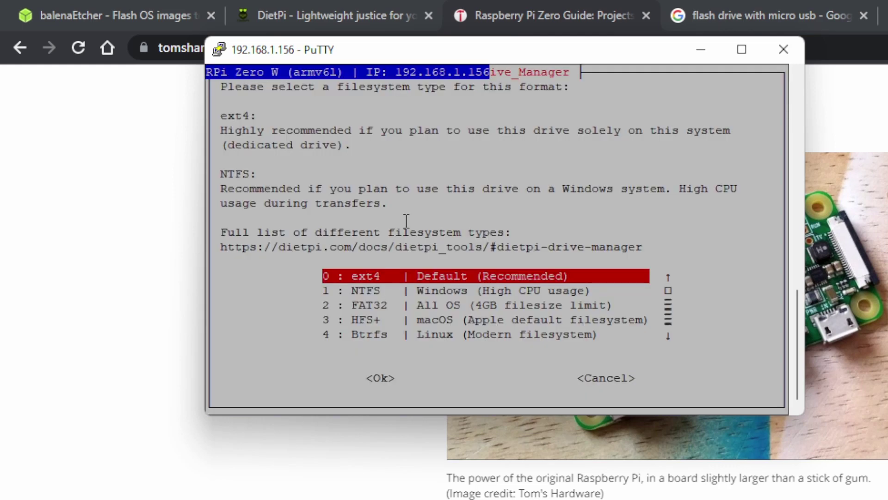
pyautogui.press('Return')
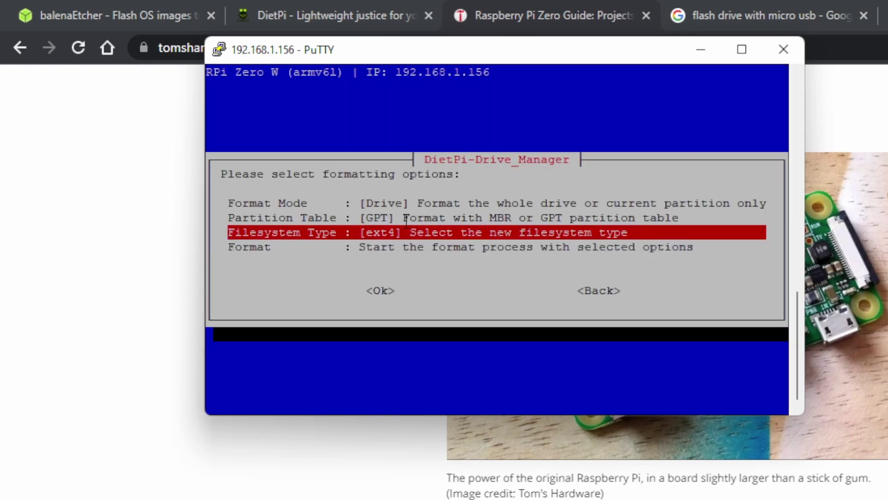
pyautogui.press('Down')
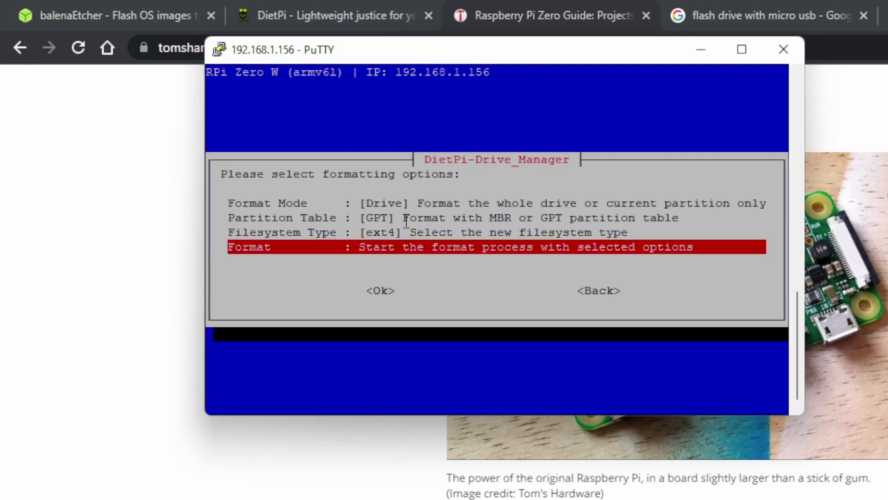
pyautogui.press('Return')
pyautogui.press('Left')
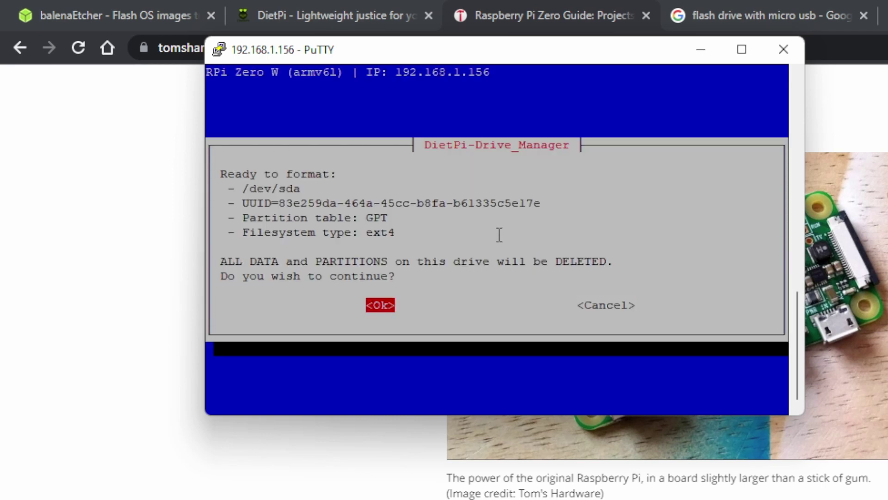
pyautogui.press('Return')
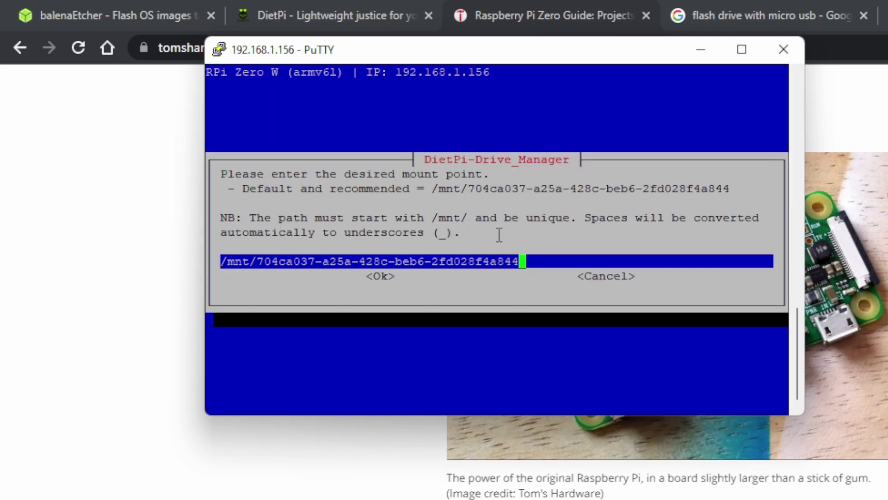
# - Name the mount point /mnt/32GBer and dismiss the Format completed summary
pyautogui.press('BackSpace')
pyautogui.press('BackSpace')
pyautogui.press('BackSpace')
pyautogui.press('BackSpace')
pyautogui.press('BackSpace')
pyautogui.press('BackSpace')
pyautogui.press('BackSpace')
pyautogui.press('BackSpace')
pyautogui.press('BackSpace')
pyautogui.press('BackSpace')
pyautogui.press('BackSpace')
pyautogui.press('BackSpace')
pyautogui.press('BackSpace')
pyautogui.press('BackSpace')
pyautogui.press('BackSpace')
pyautogui.press('BackSpace')
pyautogui.press('BackSpace')
pyautogui.press('BackSpace')
pyautogui.press('BackSpace')
pyautogui.press('BackSpace')
pyautogui.press('BackSpace')
pyautogui.press('BackSpace')
pyautogui.press('BackSpace')
pyautogui.press('BackSpace')
pyautogui.press('BackSpace')
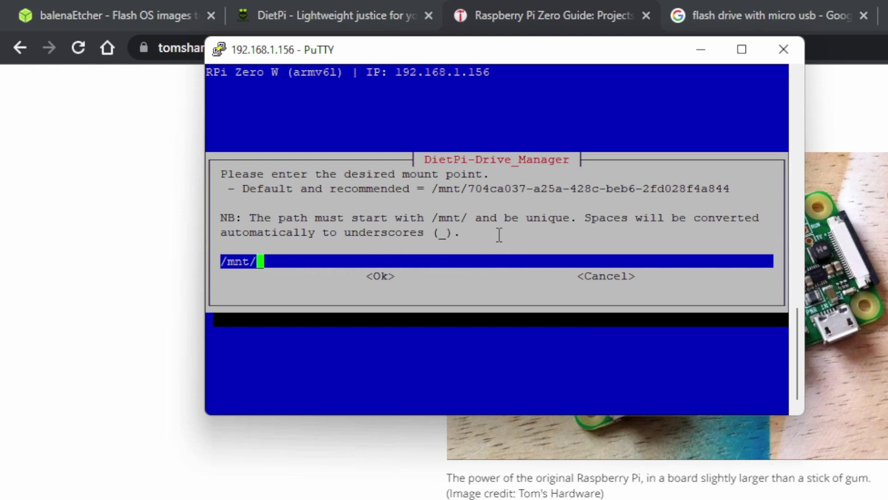
pyautogui.write('32Ber')
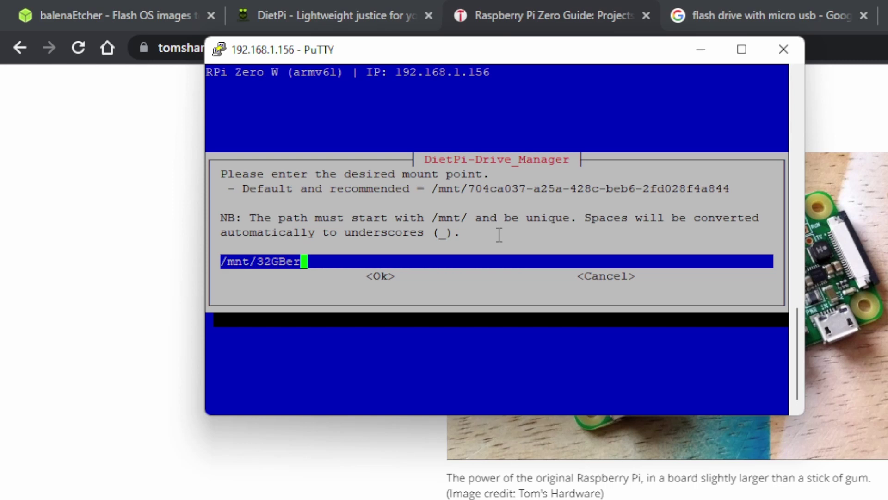
pyautogui.press('Return')
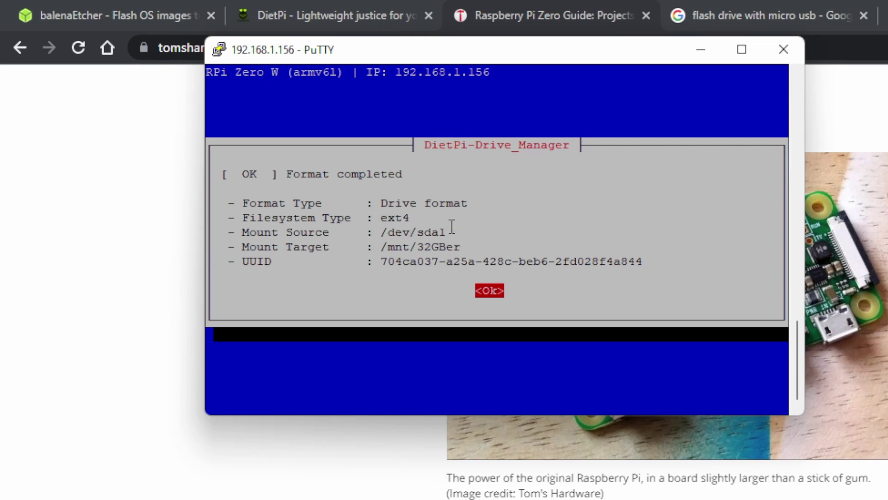
pyautogui.press('Return')
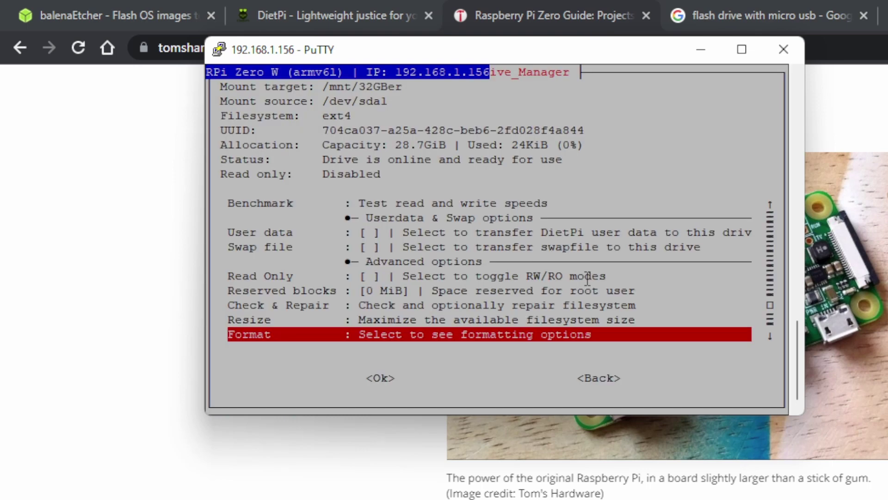
# - Move DietPi user data onto the 32GBer drive
pyautogui.press('Up')
pyautogui.press('Up')
pyautogui.press('Up')
pyautogui.press('Up')
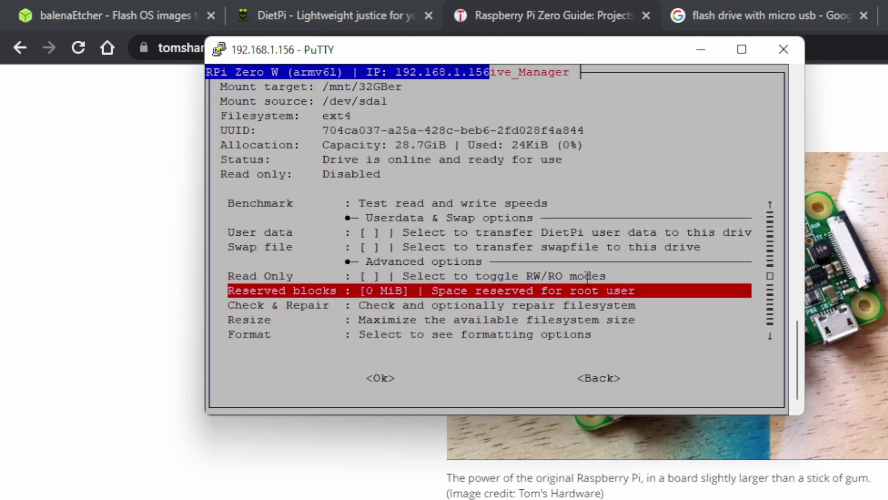
pyautogui.press('Up')
pyautogui.press('Up')
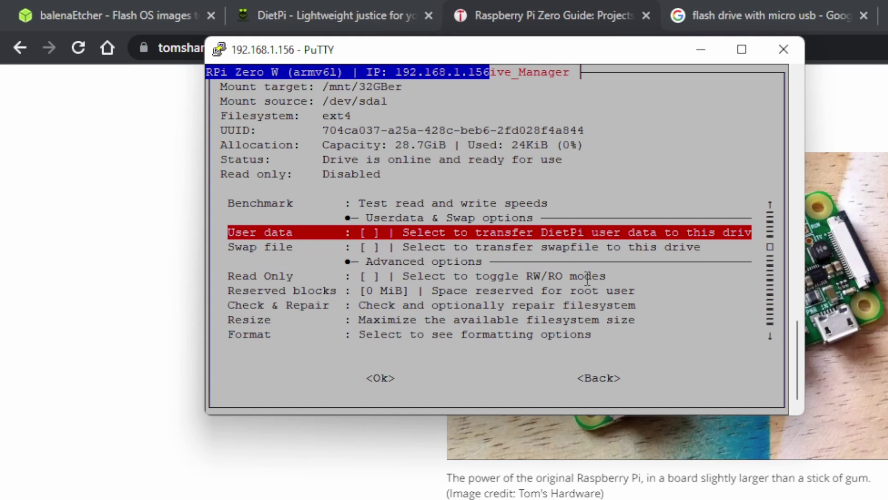
pyautogui.press('Return')
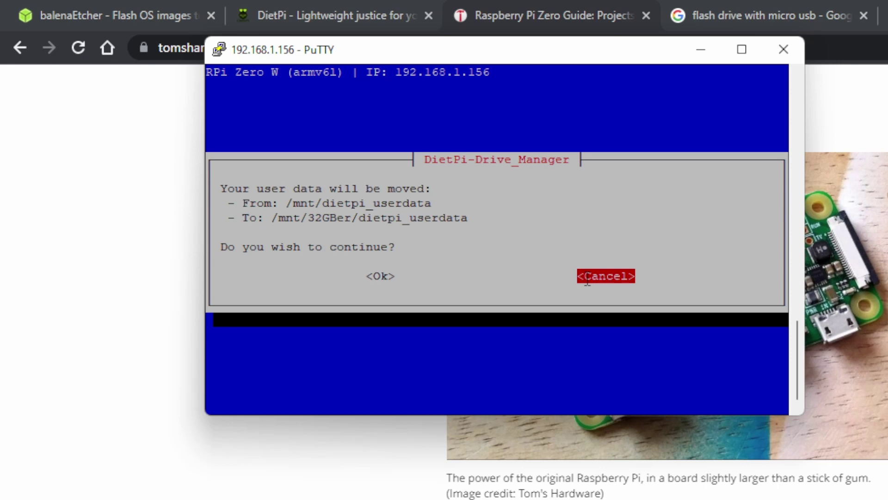
pyautogui.press('Left')
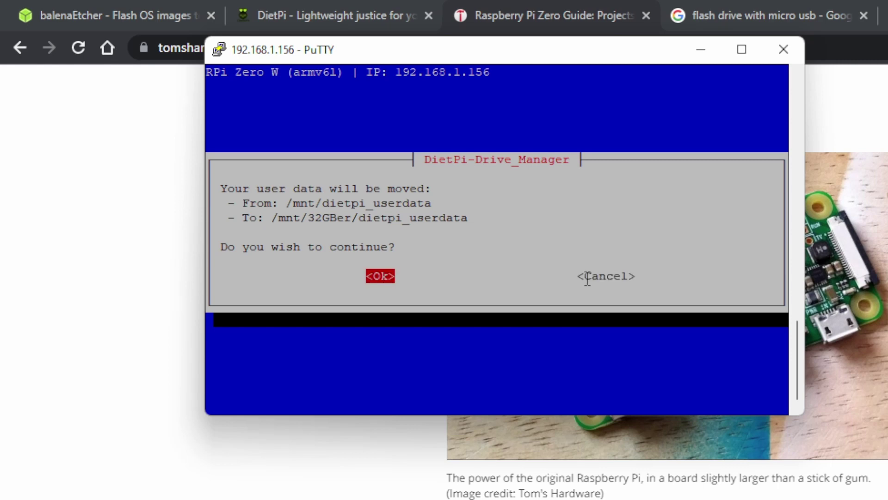
pyautogui.press('Return')
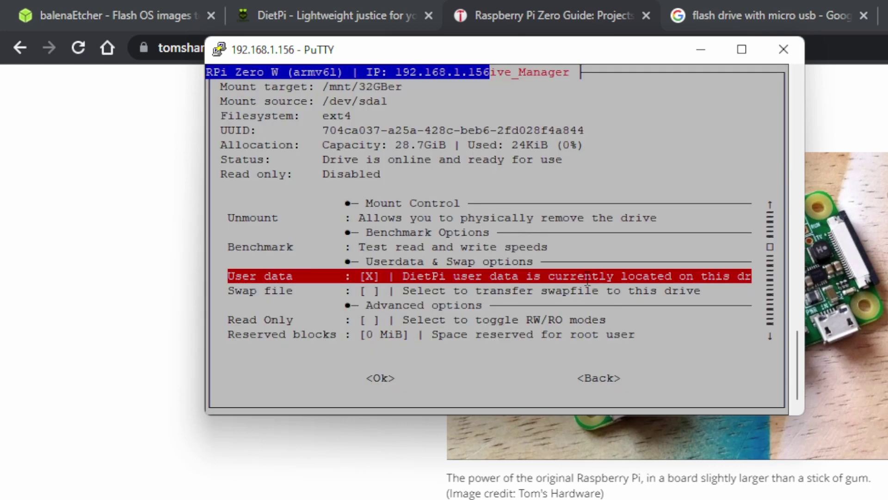
# - Go back to the drive list and choose to exit the Drive Manager
pyautogui.press('Tab')
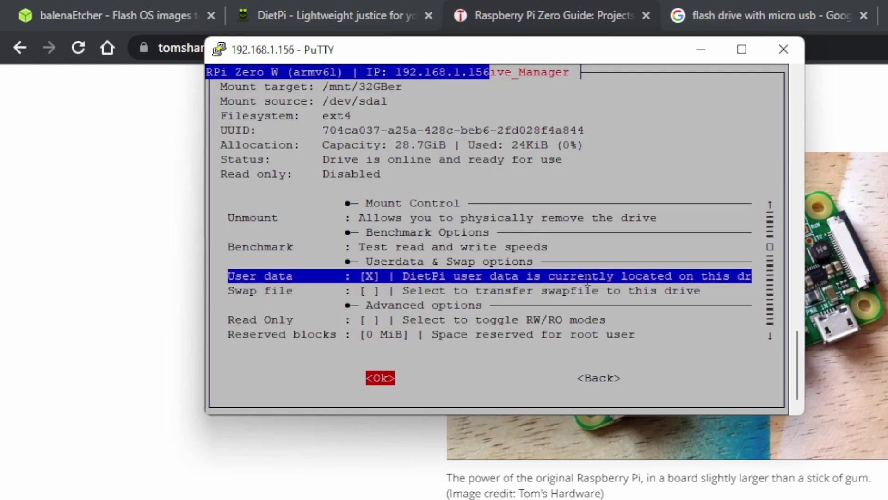
pyautogui.press('Right')
pyautogui.press('Return')
pyautogui.press('Right')
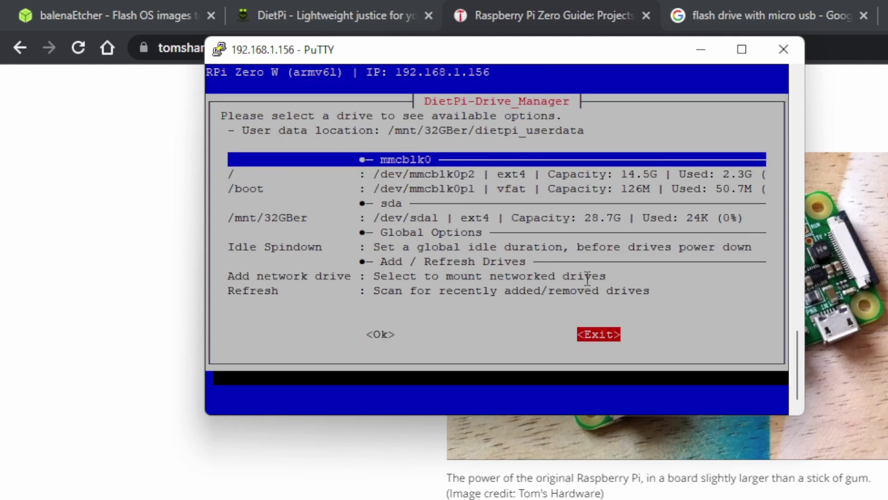
pyautogui.press('Return')
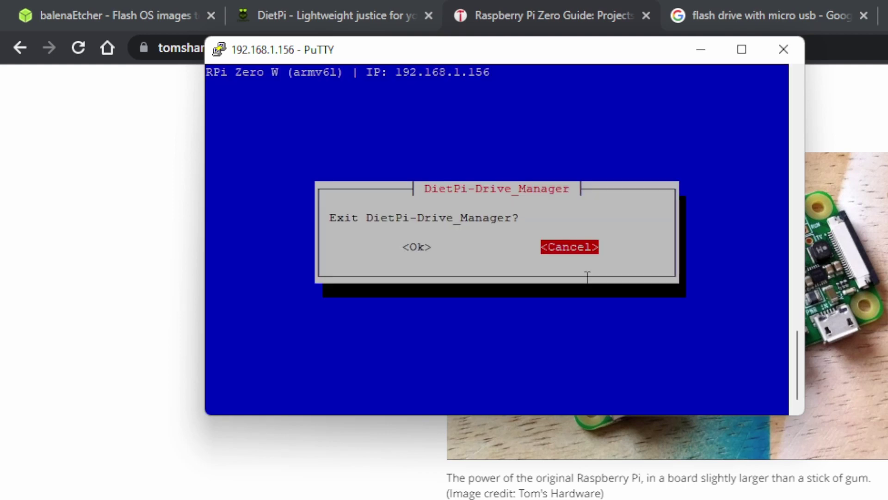
pyautogui.press('Left')
# - Leave the Drive Manager and select Samba Server from a samba software search
pyautogui.press('Return')
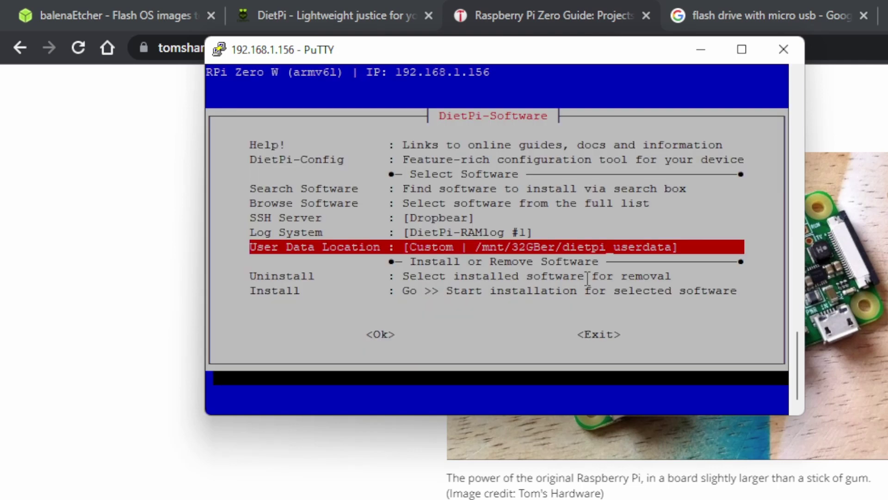
pyautogui.press('Up')
pyautogui.press('Up')
pyautogui.press('Up')
pyautogui.press('Up')
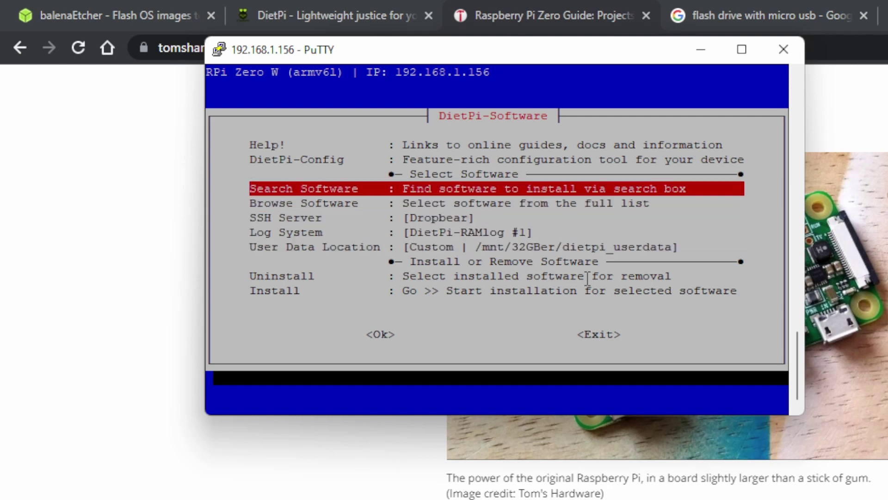
pyautogui.press('Return')
pyautogui.write('samba')
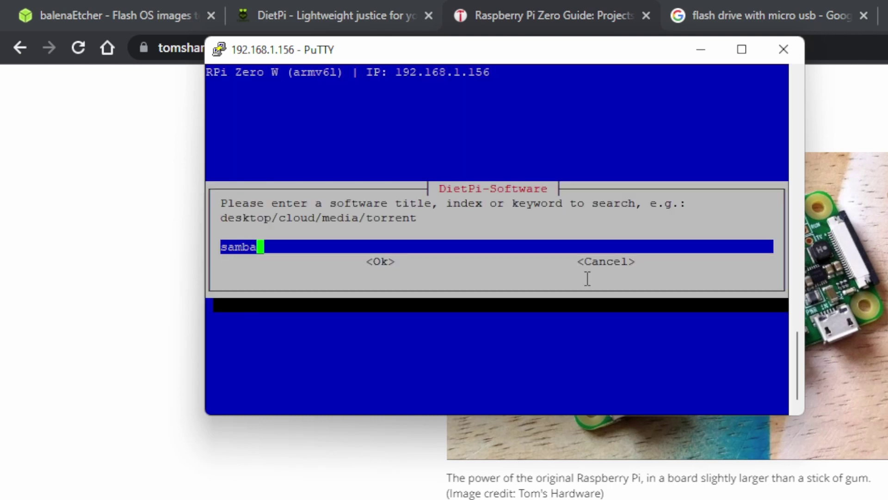
pyautogui.press('Return')
pyautogui.press('Down')
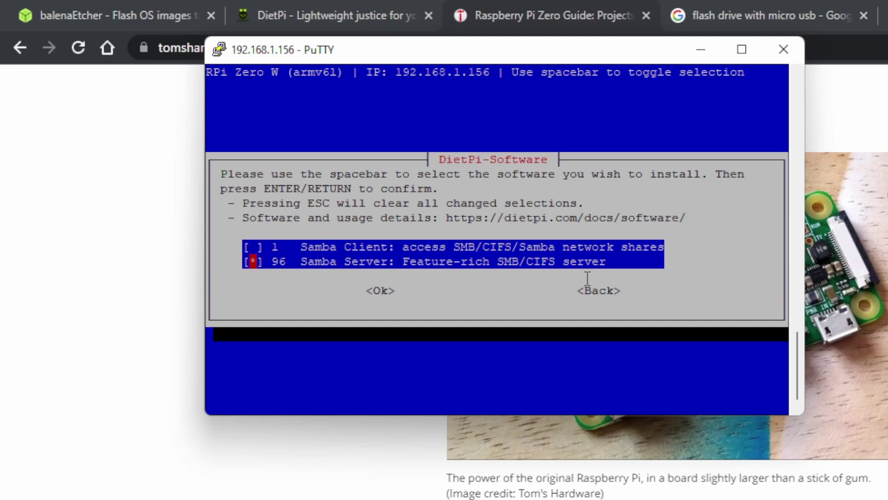
pyautogui.press('Tab')
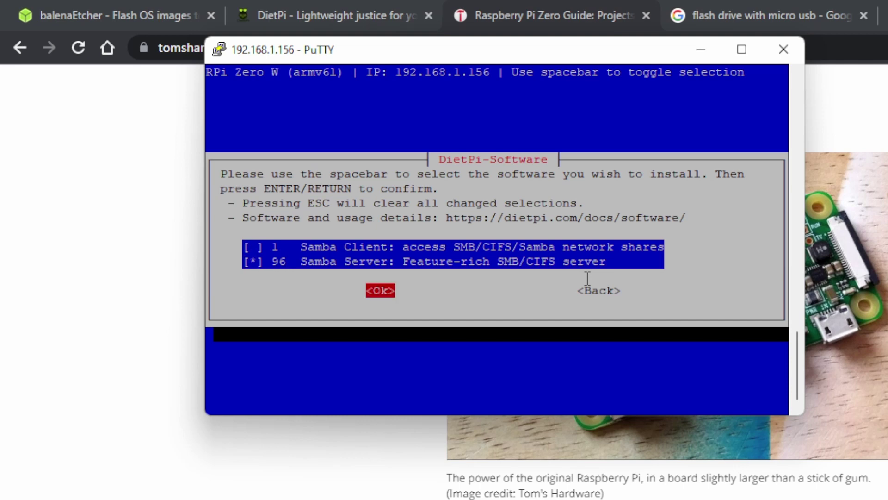
pyautogui.press('Return')
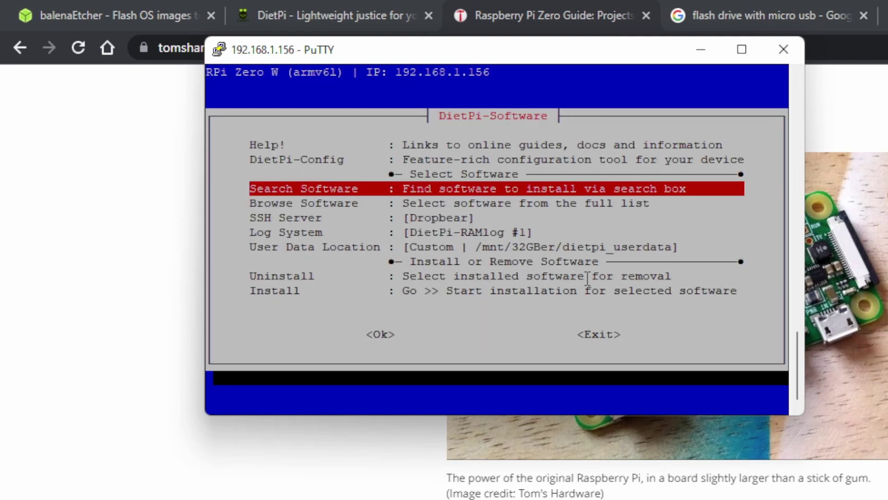
# - Start installing the selected Samba Server software
pyautogui.press('Down')
pyautogui.press('Down')
pyautogui.press('Down')
pyautogui.press('Down')
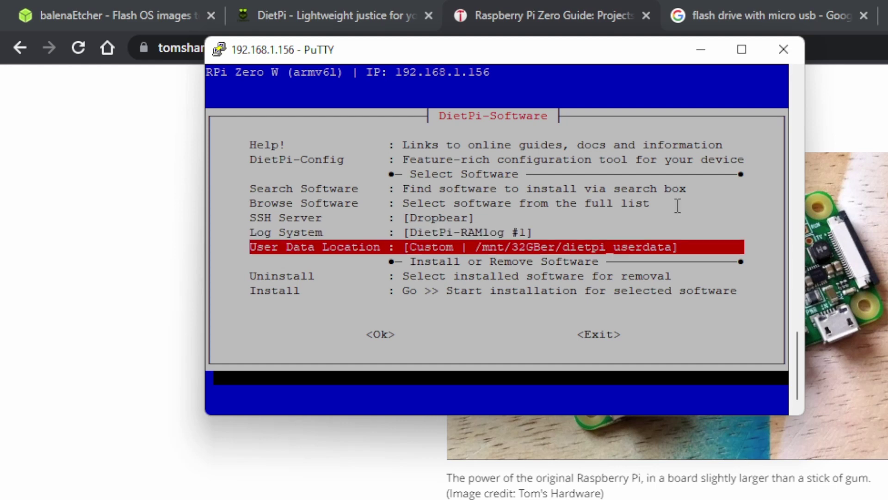
pyautogui.moveTo(479, 252)
pyautogui.mouseDown()
pyautogui.moveTo(584, 248)
pyautogui.moveTo(490, 240)
pyautogui.mouseUp()
pyautogui.click(583, 247)
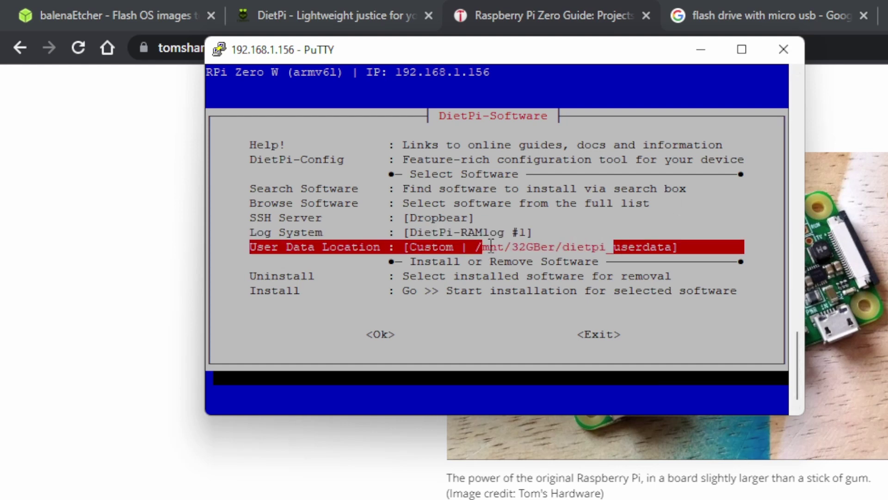
pyautogui.click(501, 245)
pyautogui.press('Down')
pyautogui.press('Down')
pyautogui.press('Return')
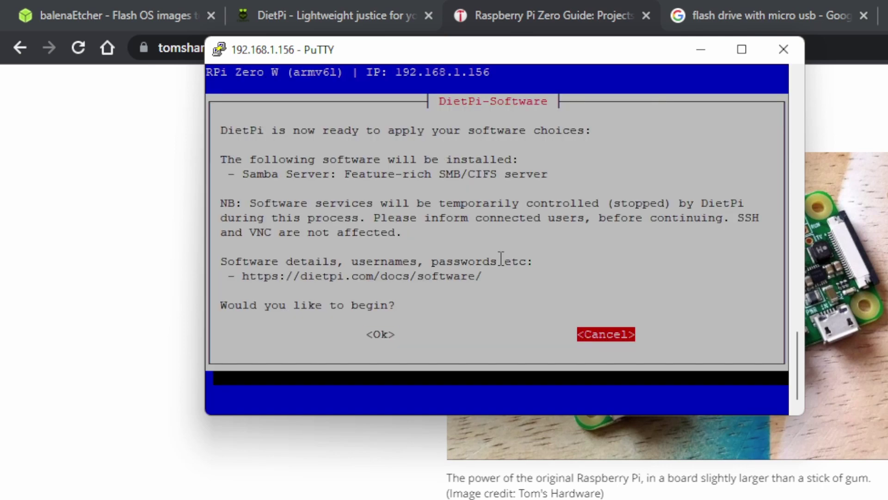
pyautogui.press('Left')
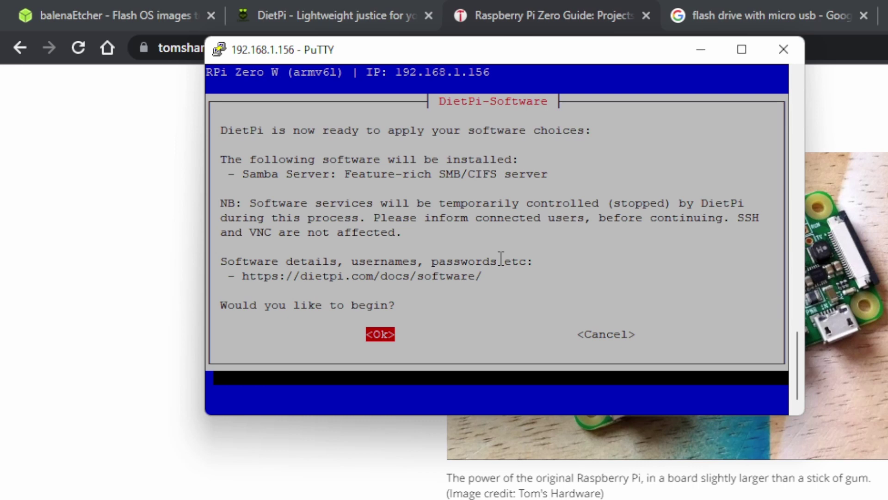
pyautogui.press('Return')
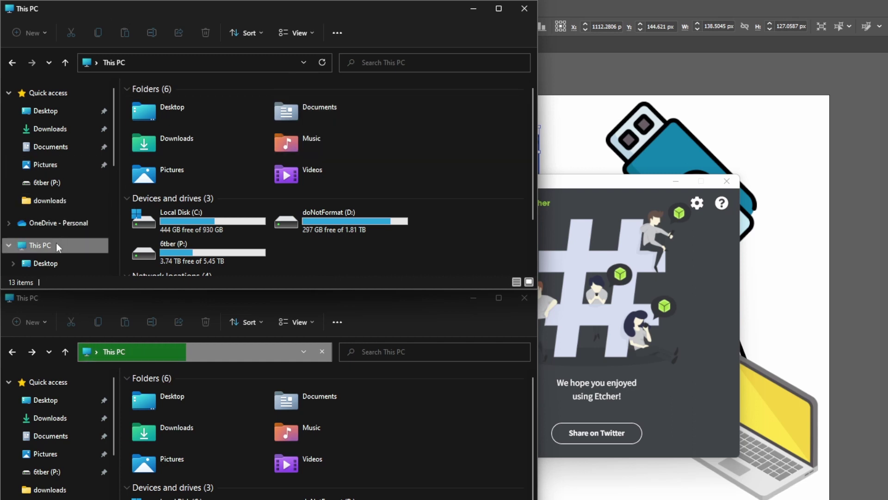
# - Open the Map network drive wizard from This PC and centre it on screen
pyautogui.click(337, 33)
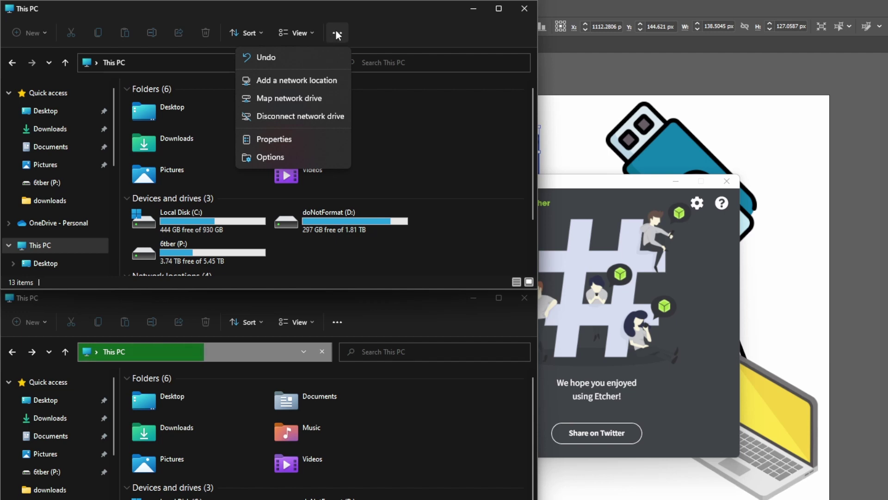
pyautogui.click(286, 99)
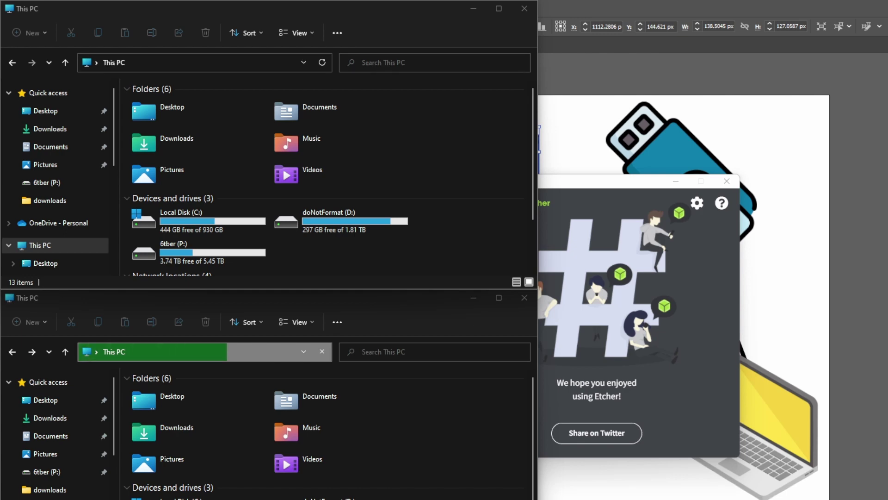
pyautogui.moveTo(595, 32); pyautogui.dragTo(334, 74)
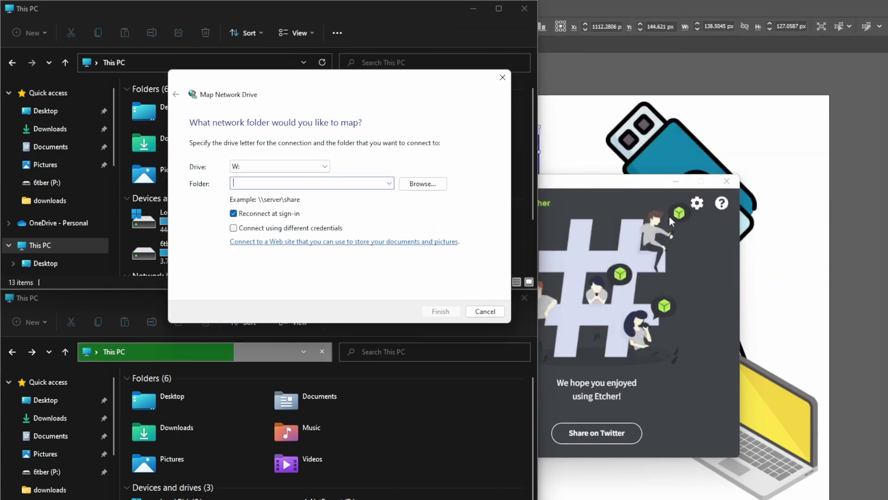
# - Set drive R: to \\192.168.1.156\dietpi\ with Connect using different credentials ticked
pyautogui.click(321, 166)
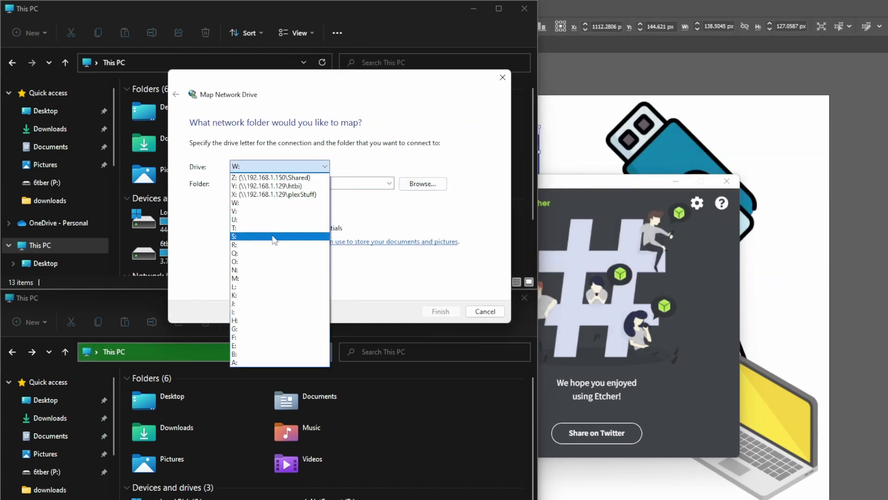
pyautogui.click(274, 244)
pyautogui.click(275, 184)
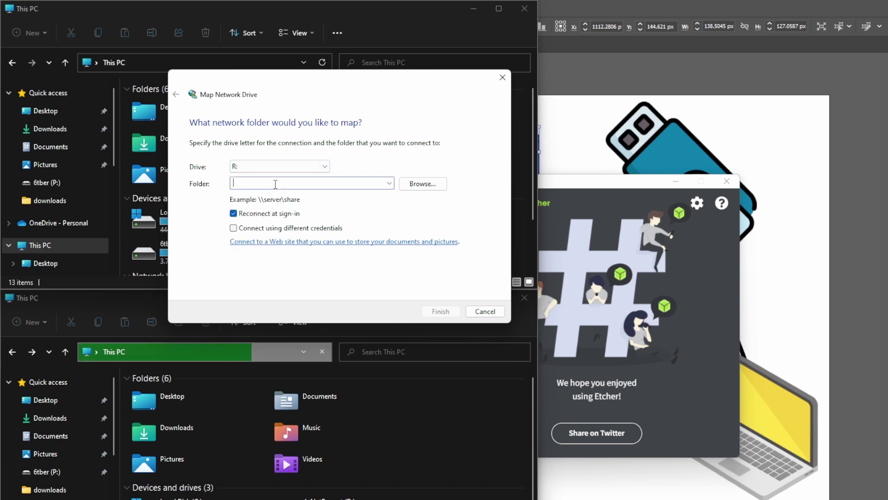
pyautogui.write('\\\\')
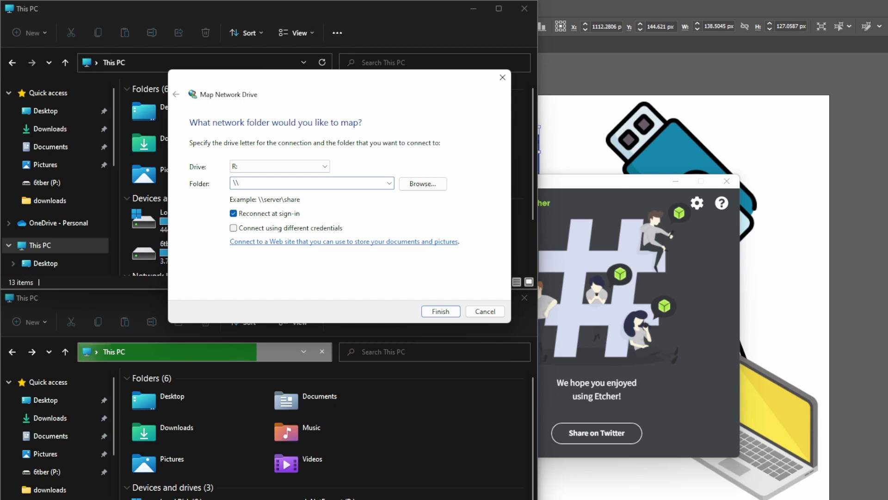
pyautogui.write('192.168.1.1')
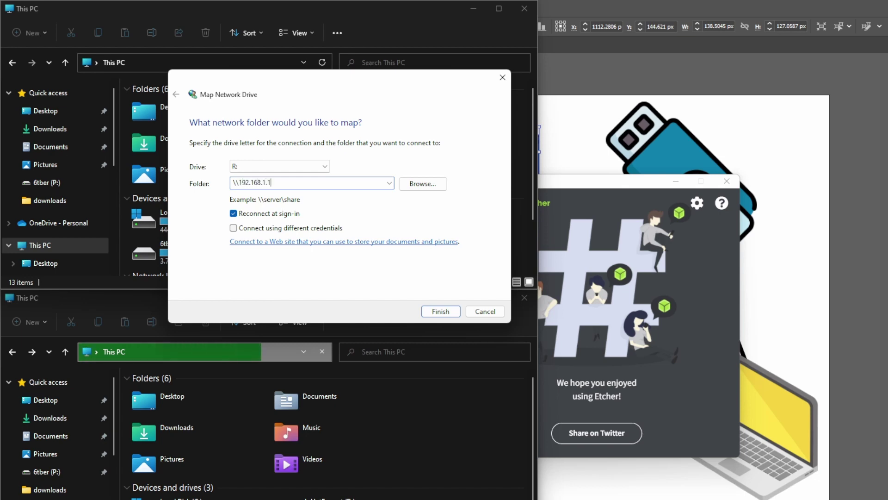
pyautogui.write('56\\dietpi')
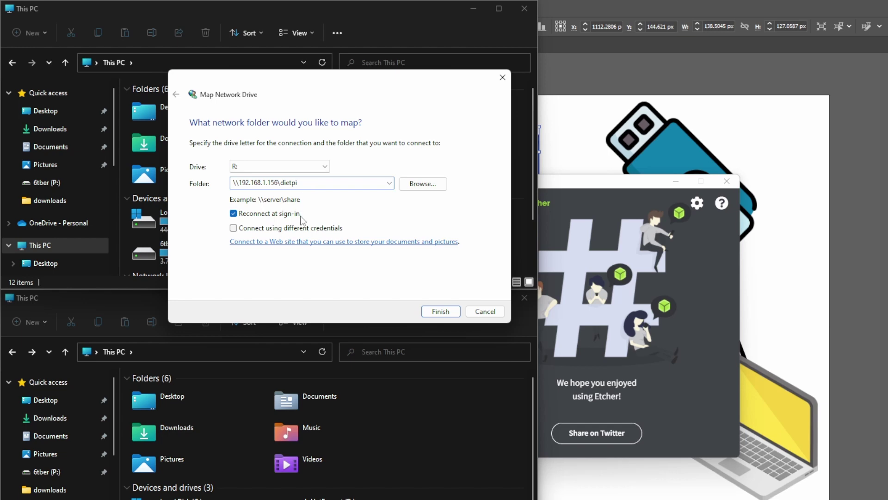
pyautogui.click(318, 228)
pyautogui.doubleClick(343, 183)
pyautogui.click(342, 184)
pyautogui.write('\\')
# - Finish the mapping by entering the share's username and password with Remember my credentials ticked
pyautogui.click(440, 311)
pyautogui.press('Tab')
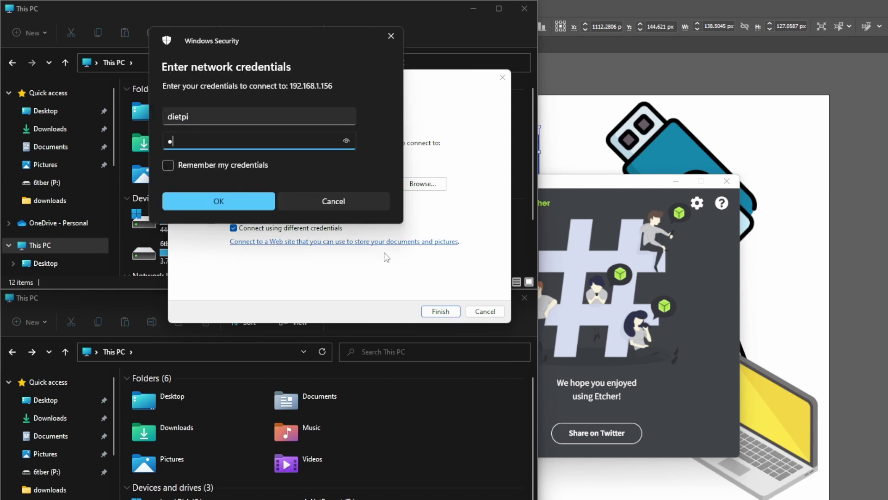
pyautogui.click(218, 166)
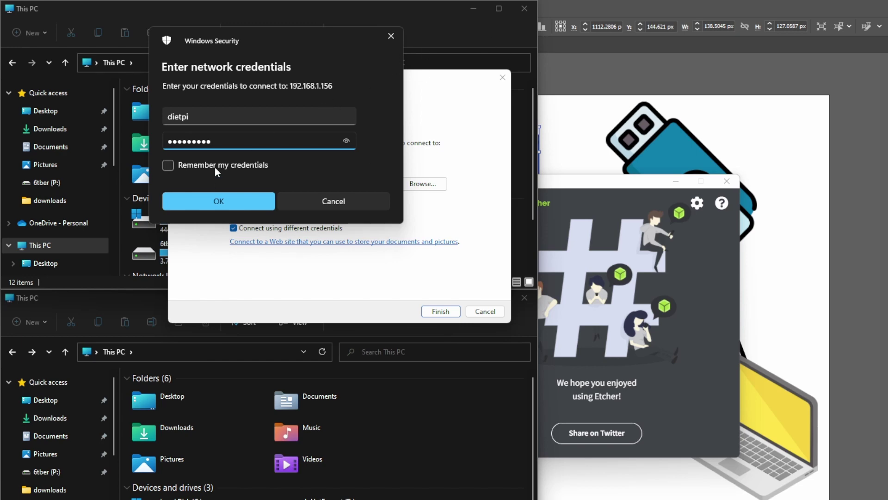
pyautogui.click(218, 202)
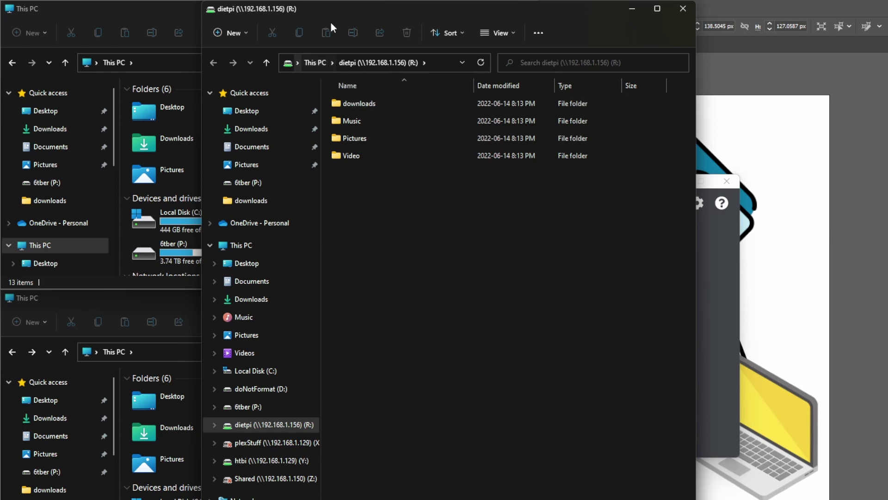
pyautogui.moveTo(335, 15); pyautogui.dragTo(215, 56)
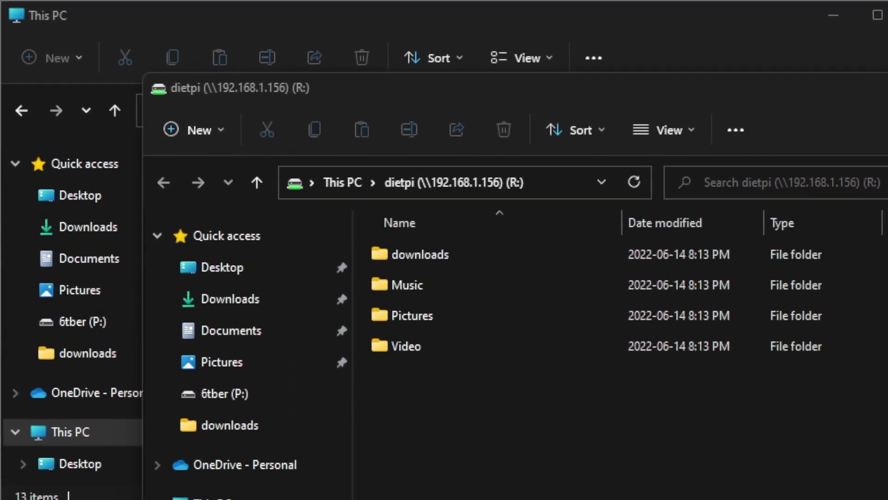
# - Go from This PC back to the R: share and open its empty downloads folder
pyautogui.moveTo(512, 97); pyautogui.dragTo(489, 60)
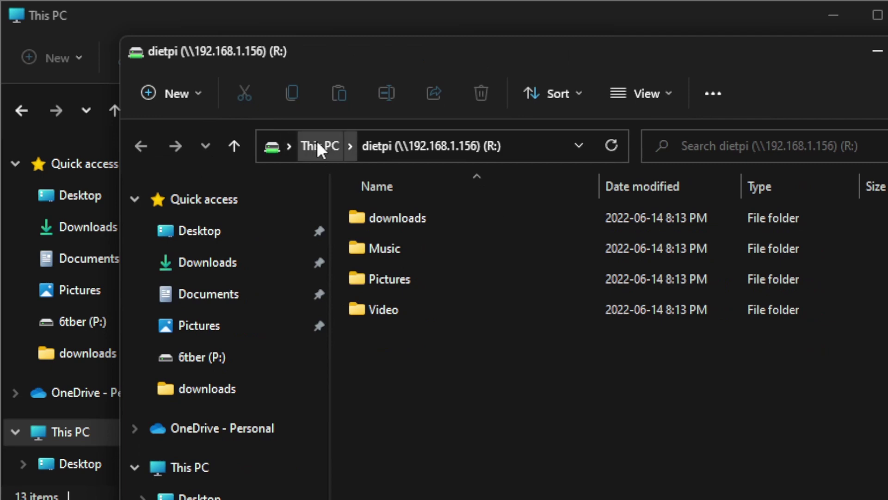
pyautogui.click(319, 147)
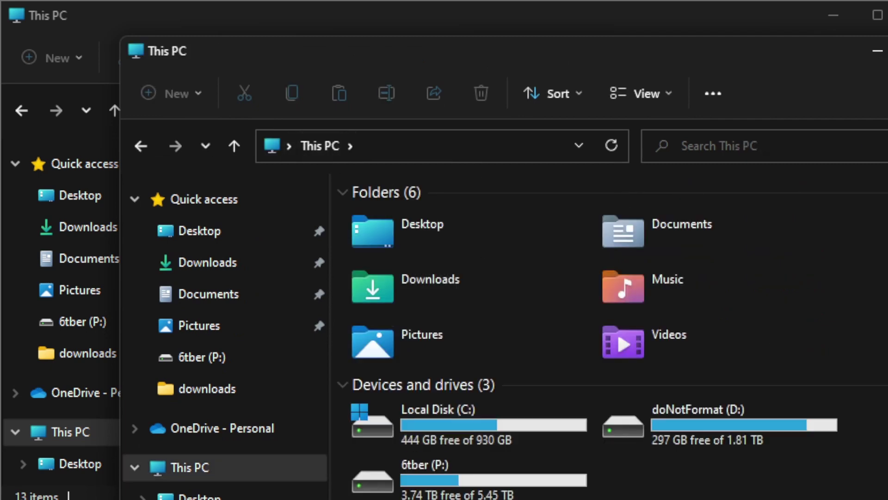
pyautogui.hotkey('alt', 'Left')
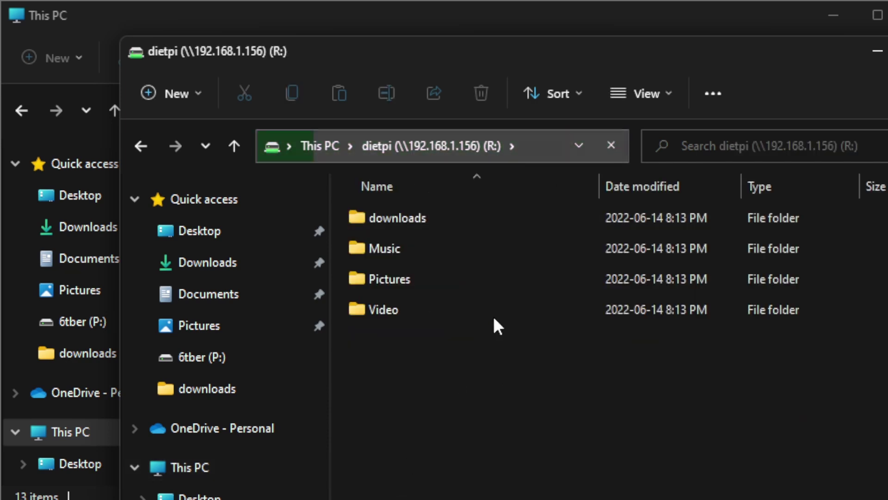
pyautogui.doubleClick(457, 217)
pyautogui.moveTo(435, 52); pyautogui.dragTo(708, 63)
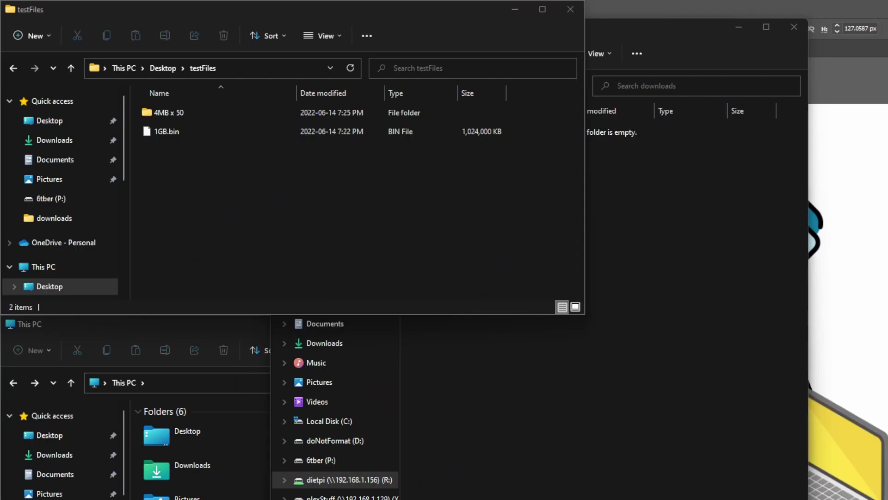
# - Drag 1GB.bin from testFiles into R:\downloads, cancelling the first copy and redoing it to completion
pyautogui.moveTo(652, 42); pyautogui.dragTo(705, 110)
pyautogui.click(179, 131)
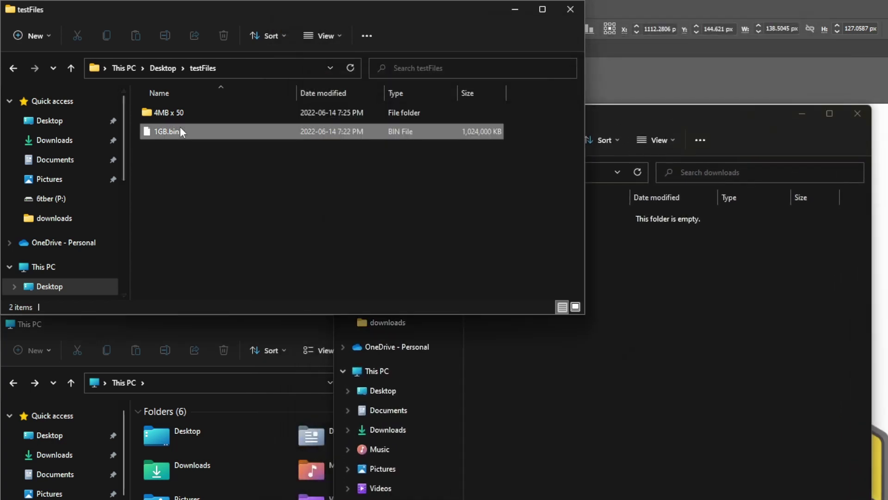
pyautogui.moveTo(179, 131); pyautogui.dragTo(738, 348)
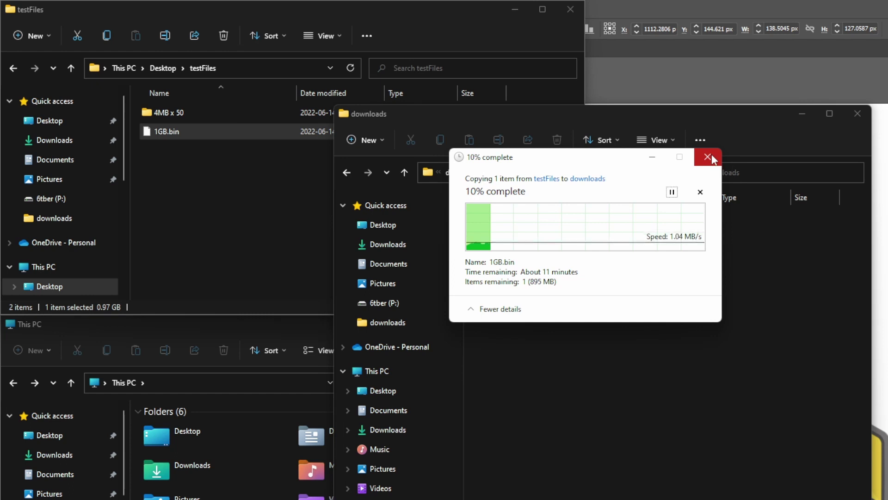
pyautogui.click(708, 157)
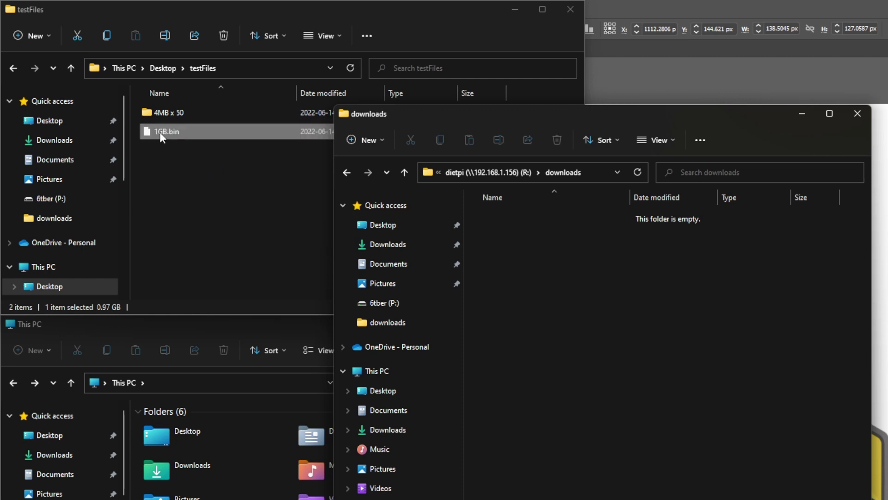
pyautogui.moveTo(159, 133); pyautogui.dragTo(615, 307)
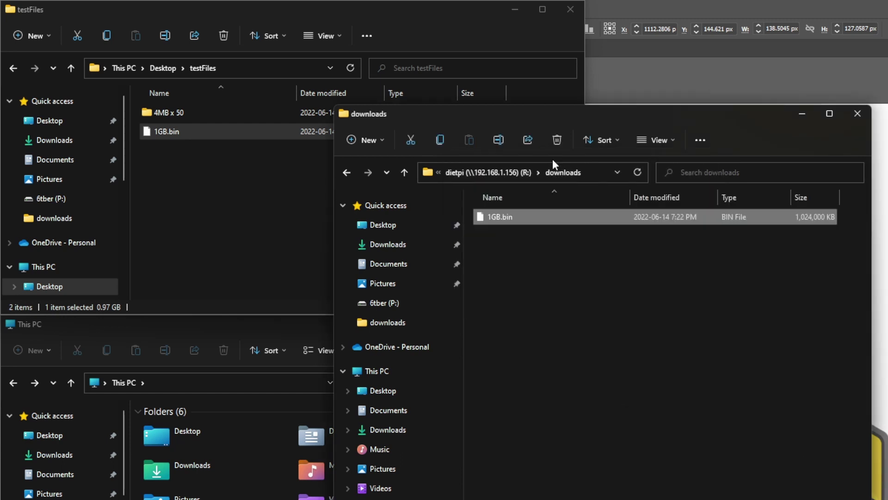
# - Open the 4MB x 50 folder in testFiles to check its 50 files
pyautogui.click(223, 204)
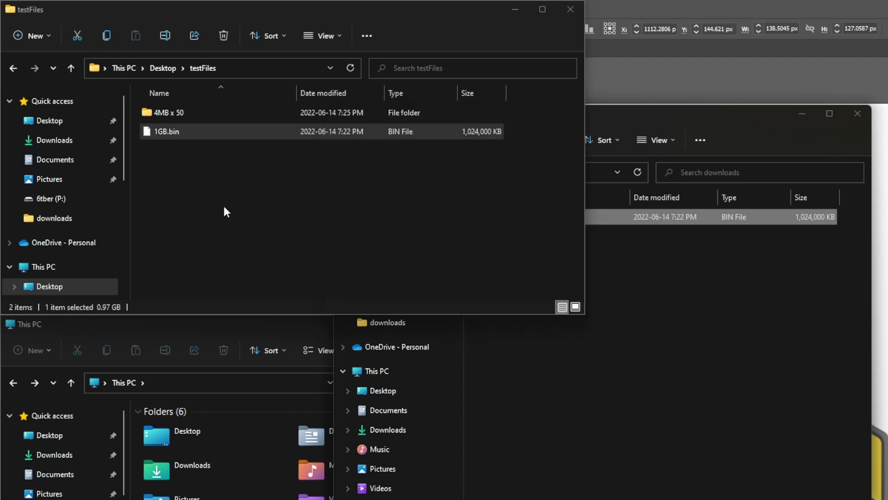
pyautogui.doubleClick(182, 110)
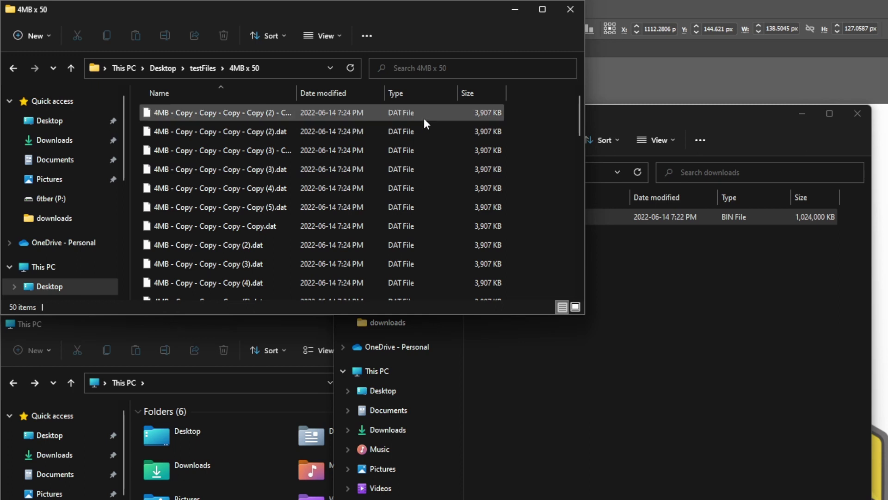
pyautogui.scroll(-5, 449, 149)
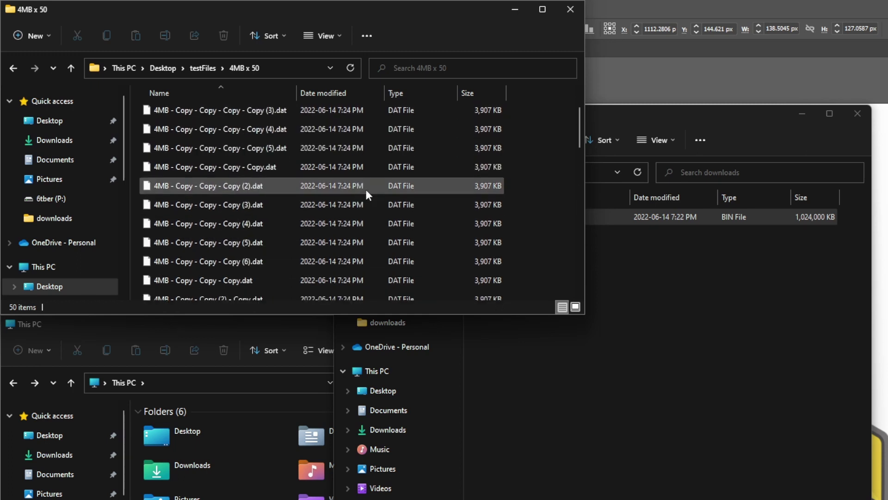
pyautogui.hotkey('alt', 'Up')
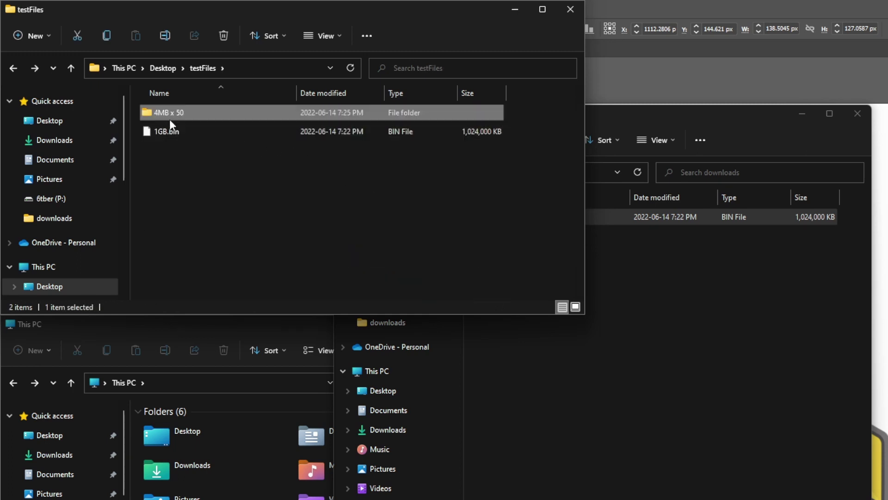
# - Copy the 4MB x 50 folder and paste it into R:\downloads
pyautogui.rightClick(165, 111)
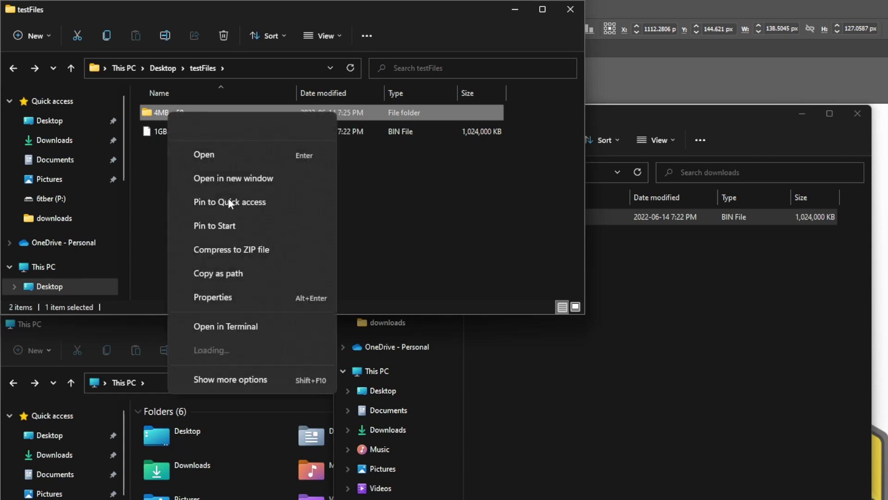
pyautogui.click(207, 127)
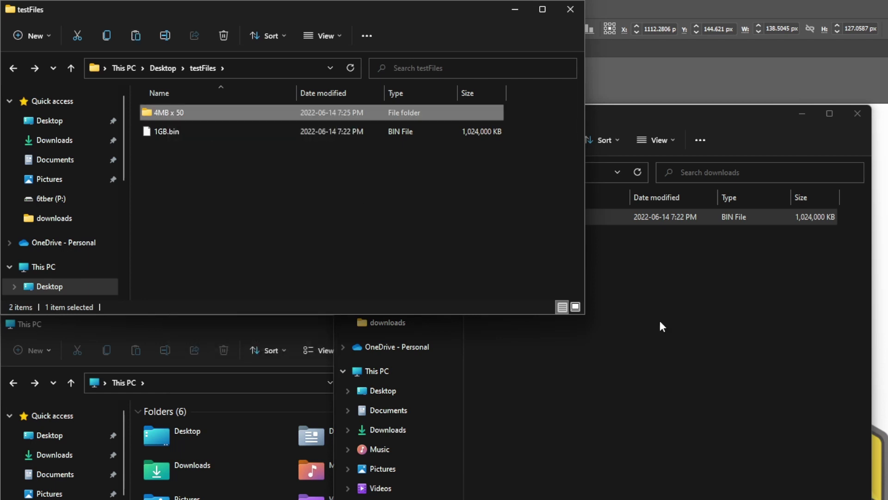
pyautogui.rightClick(606, 291)
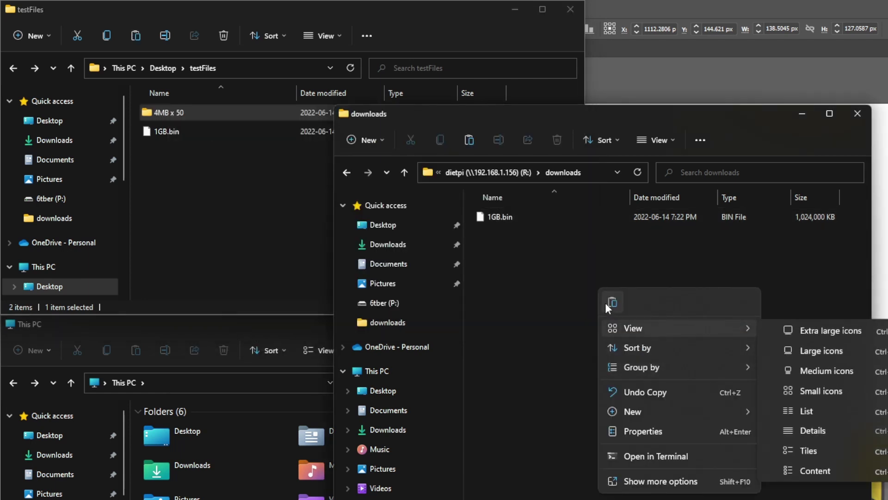
pyautogui.click(613, 302)
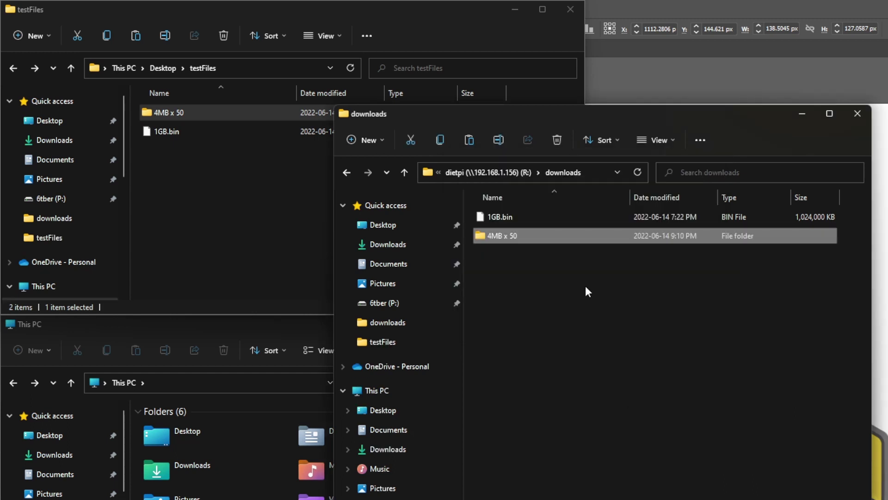
# - Copy 1GB.bin from R:\downloads into testFiles, replacing the existing file there
pyautogui.click(585, 287)
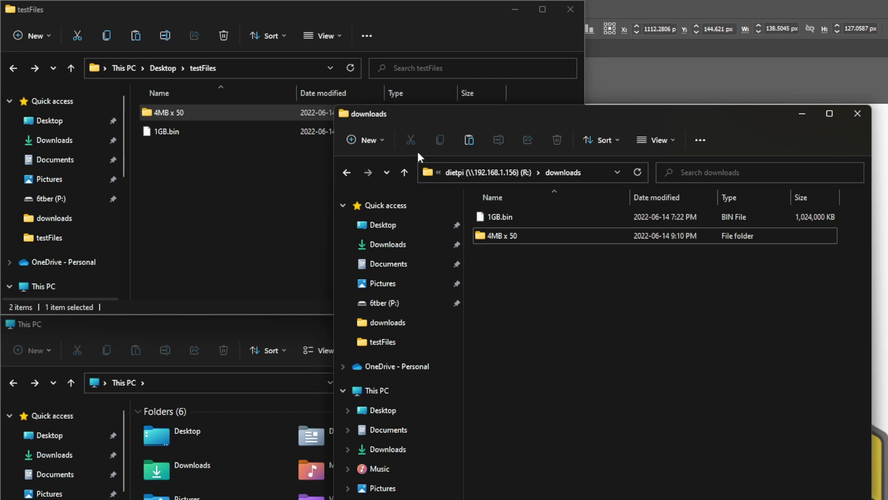
pyautogui.click(249, 188)
pyautogui.click(710, 272)
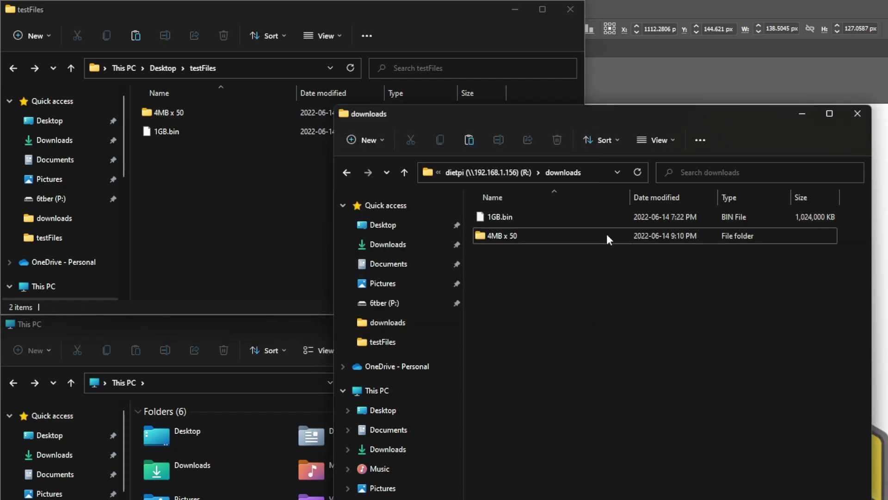
pyautogui.click(580, 220)
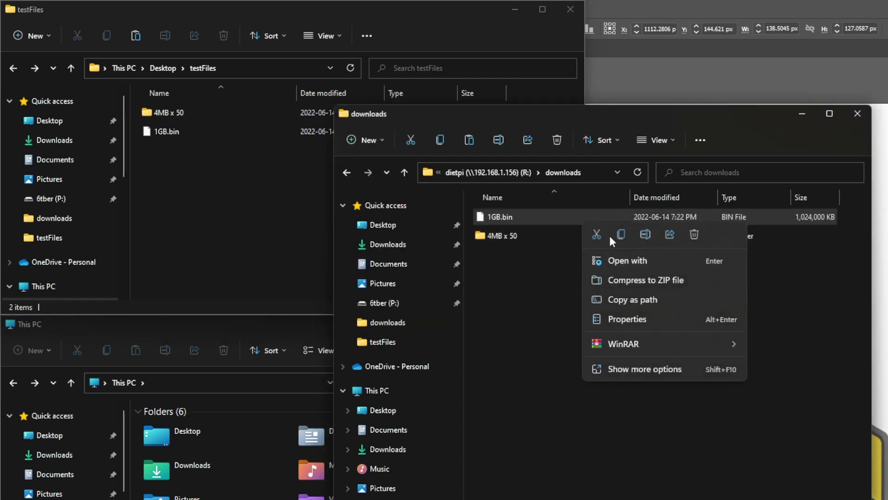
pyautogui.click(622, 234)
pyautogui.rightClick(185, 185)
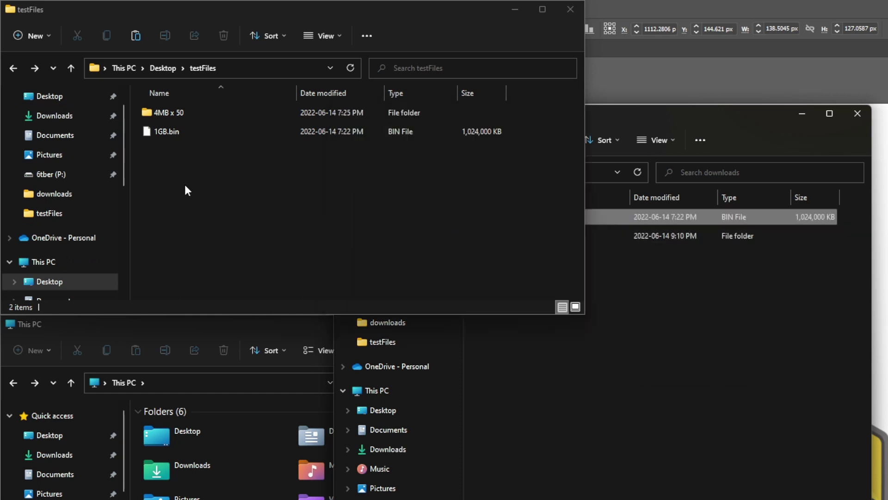
pyautogui.click(201, 201)
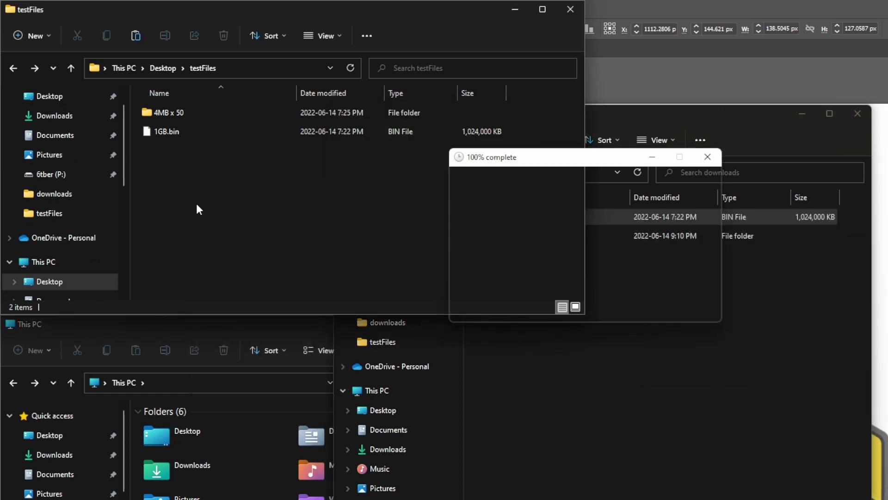
pyautogui.press('Return')
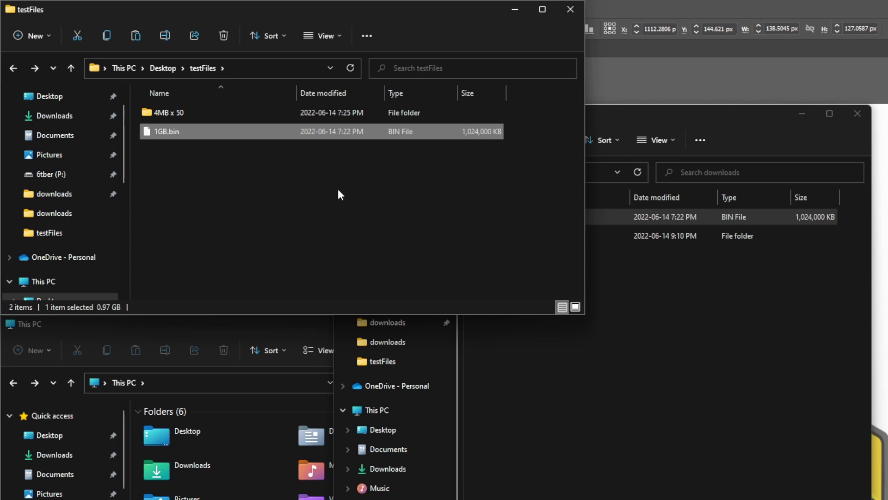
pyautogui.click(320, 174)
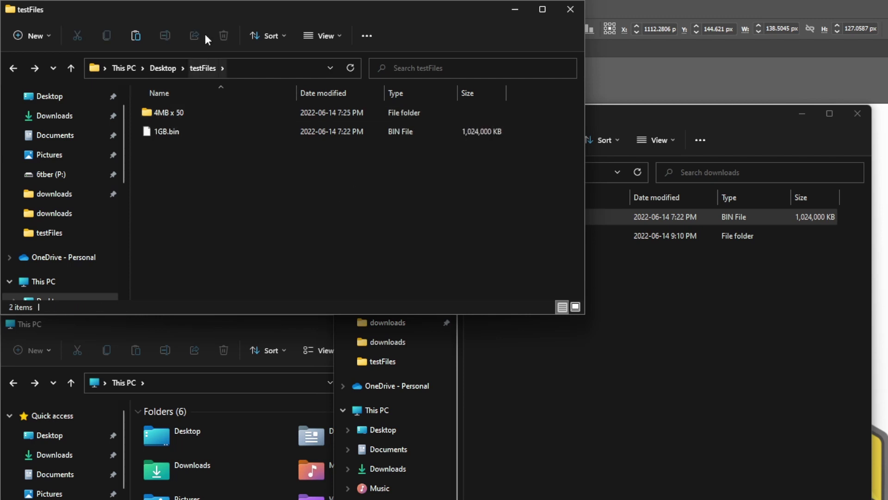
# - Drag the 4MB x 50 folder from R:\downloads into testFiles and accept the security prompt
pyautogui.click(674, 304)
pyautogui.rightClick(535, 238)
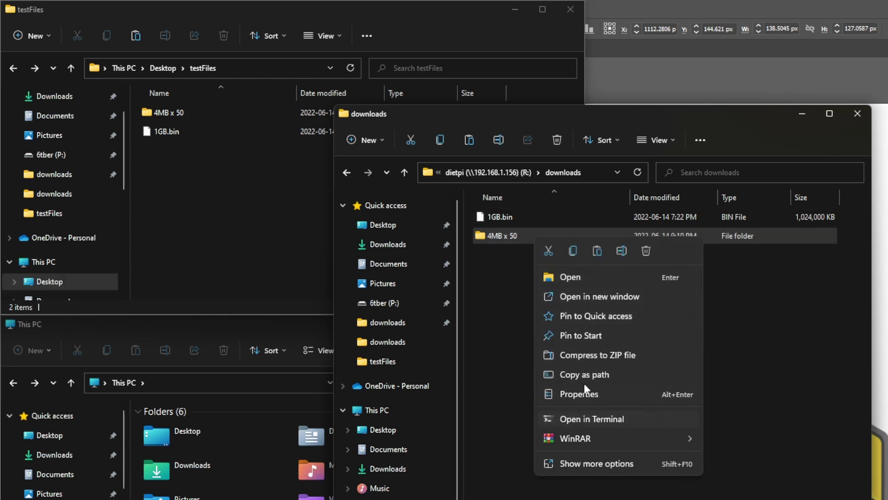
pyautogui.click(507, 297)
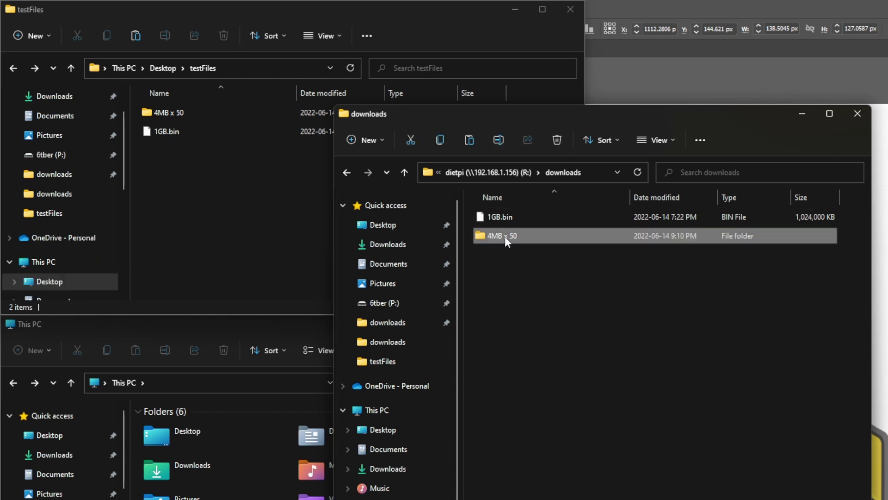
pyautogui.moveTo(504, 237); pyautogui.dragTo(237, 188)
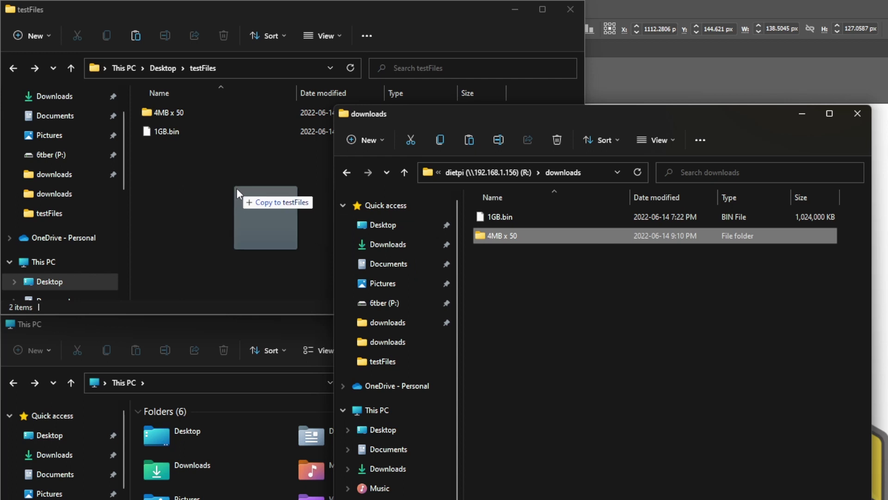
pyautogui.moveTo(237, 188); pyautogui.dragTo(237, 188)
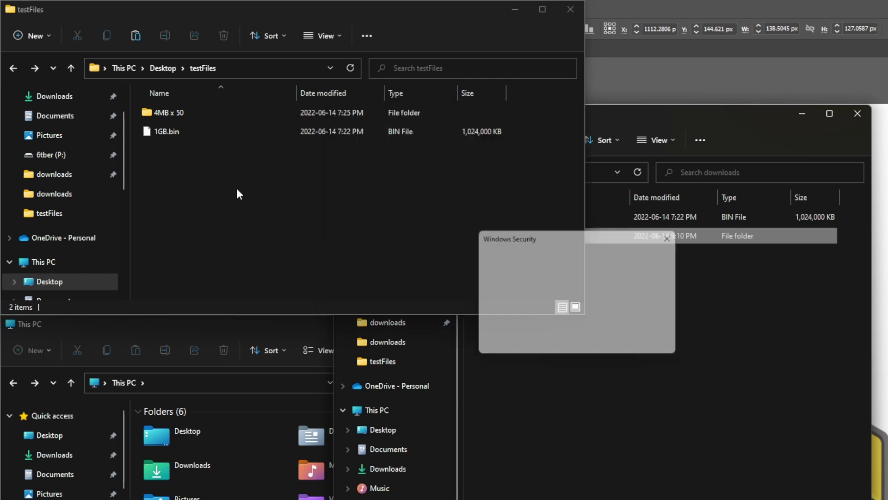
pyautogui.click(604, 328)
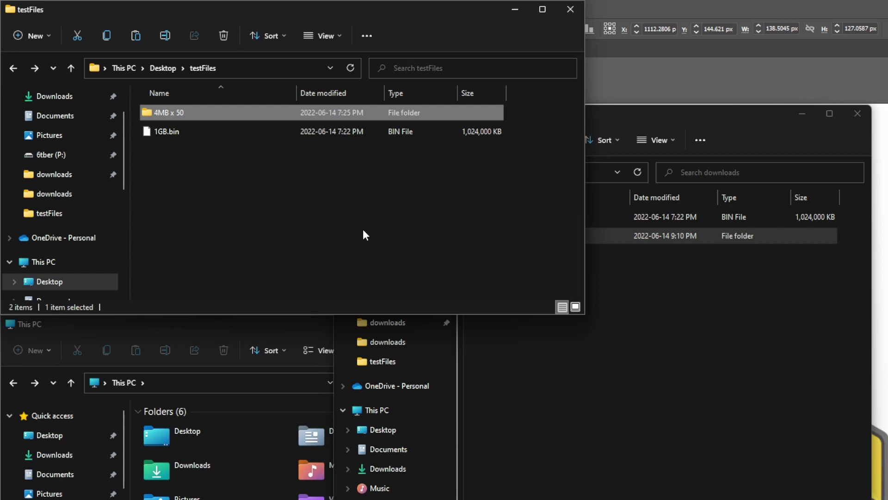
# - Open the dietpi (R:) network drive from This PC's network locations
pyautogui.click(46, 262)
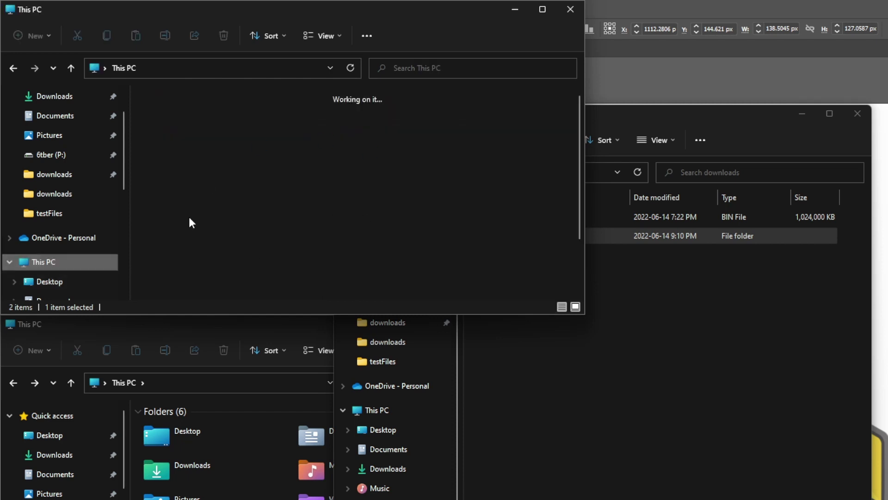
pyautogui.scroll(-2, 327, 226)
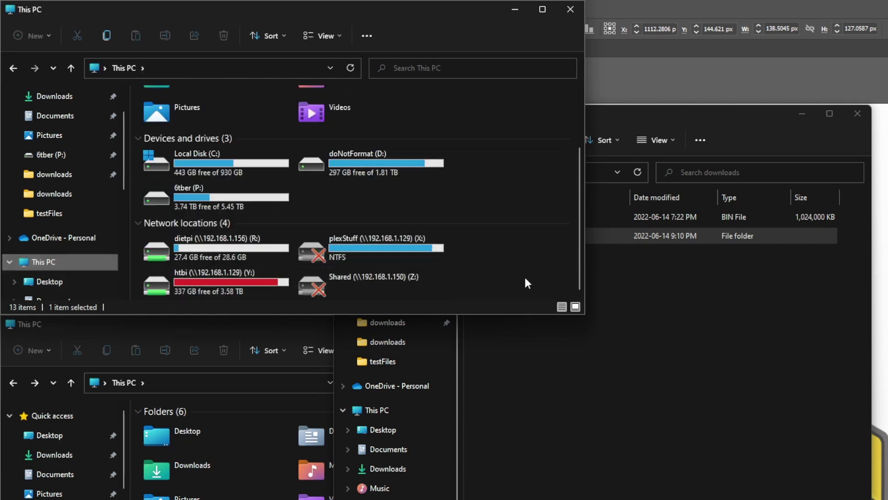
pyautogui.doubleClick(221, 249)
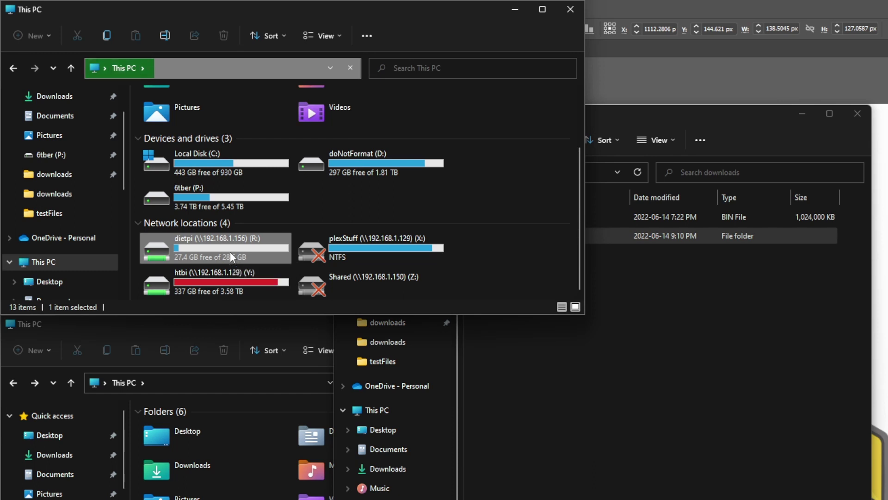
# - Open the share's downloads, Music, Pictures and Video folders in turn, returning to the root each time
pyautogui.doubleClick(182, 113)
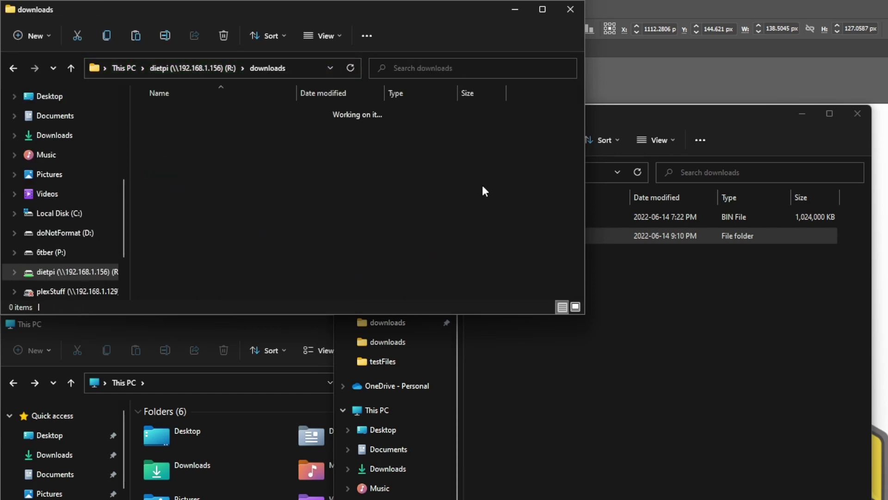
pyautogui.hotkey('alt', 'Up')
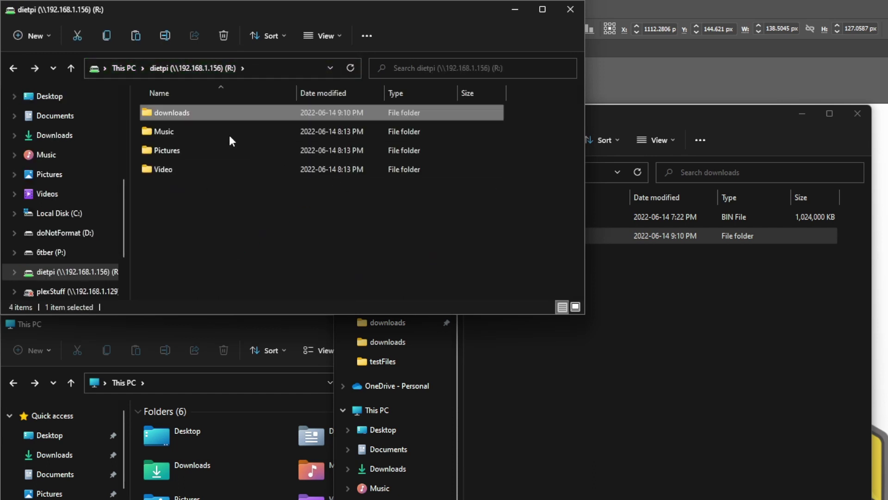
pyautogui.click(228, 134)
pyautogui.press('Return')
pyautogui.hotkey('alt', 'Left')
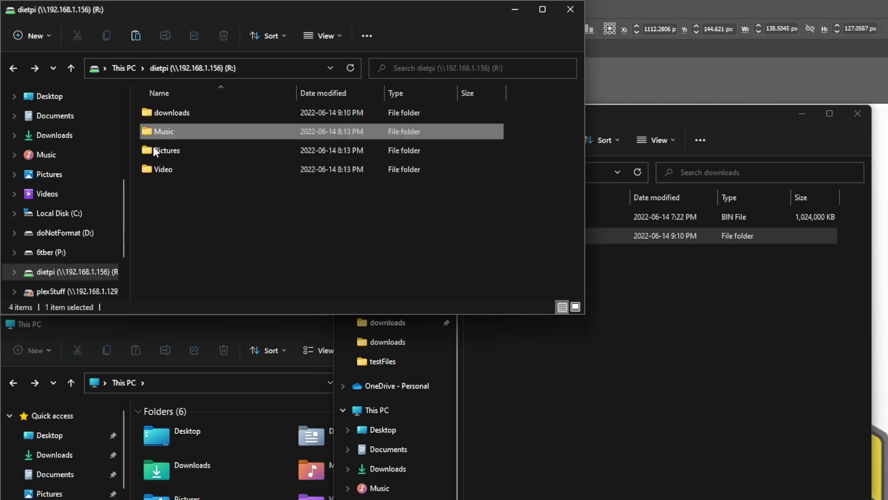
pyautogui.click(179, 148)
pyautogui.press('Return')
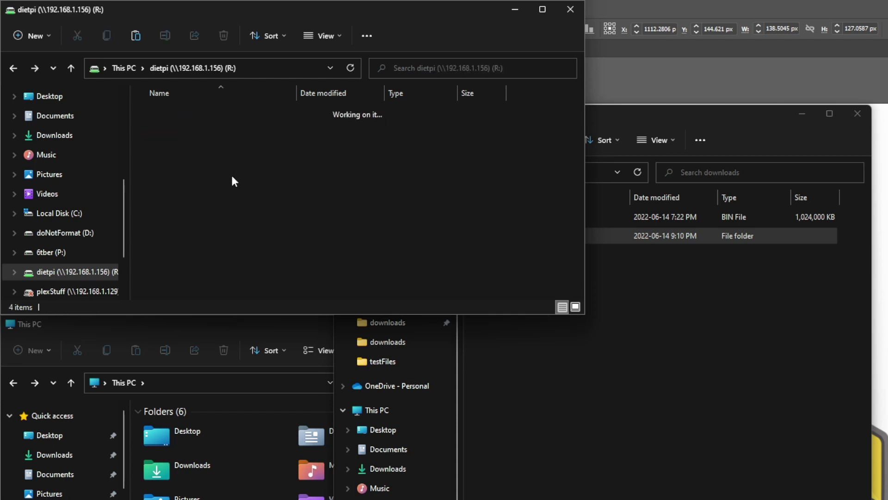
pyautogui.hotkey('alt', 'Left')
pyautogui.click(189, 169)
pyautogui.press('Return')
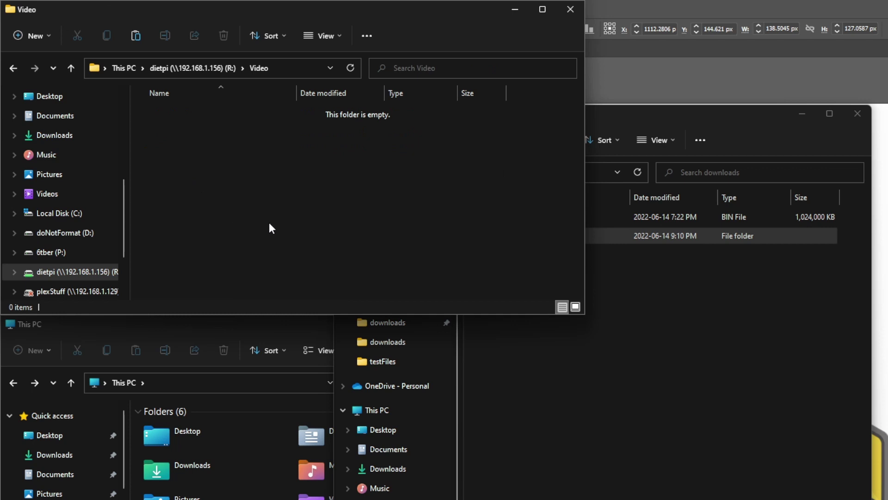
pyautogui.hotkey('alt', 'Left')
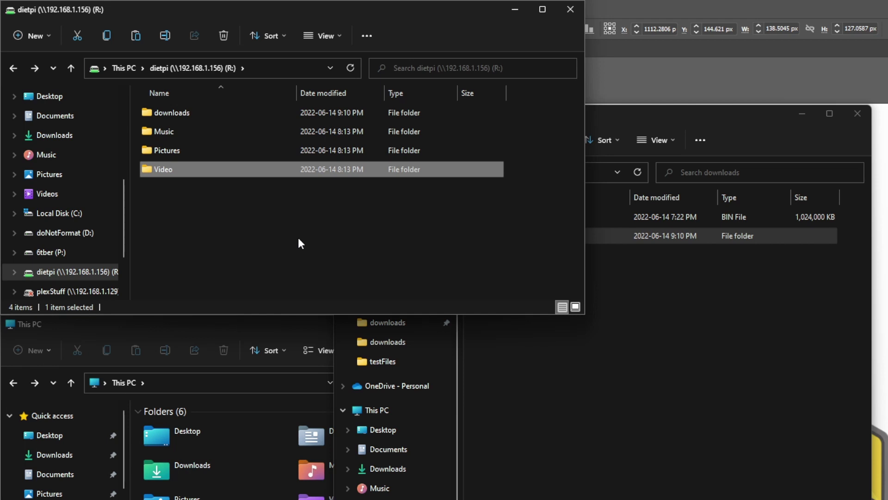
# - Return to This PC, showing dietpi (R:) with 27.4 GB free of 28.6 GB
pyautogui.click(299, 239)
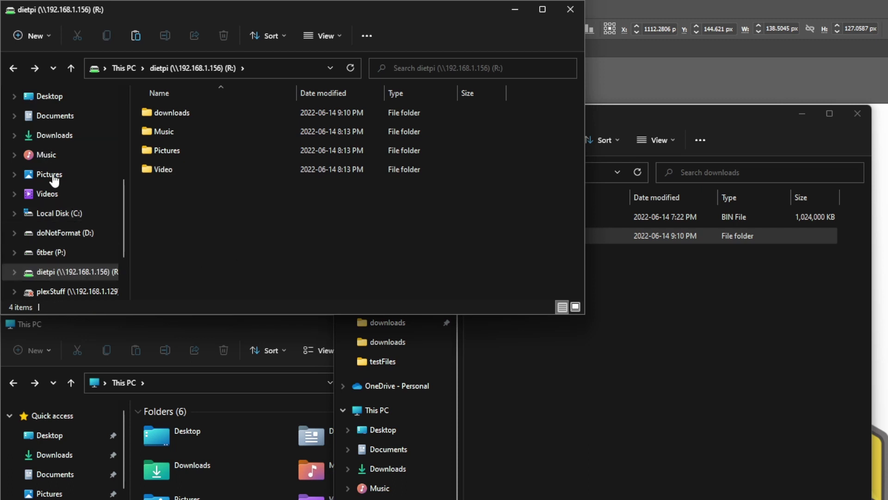
pyautogui.scroll(-1, 55, 185)
pyautogui.scroll(4, 70, 218)
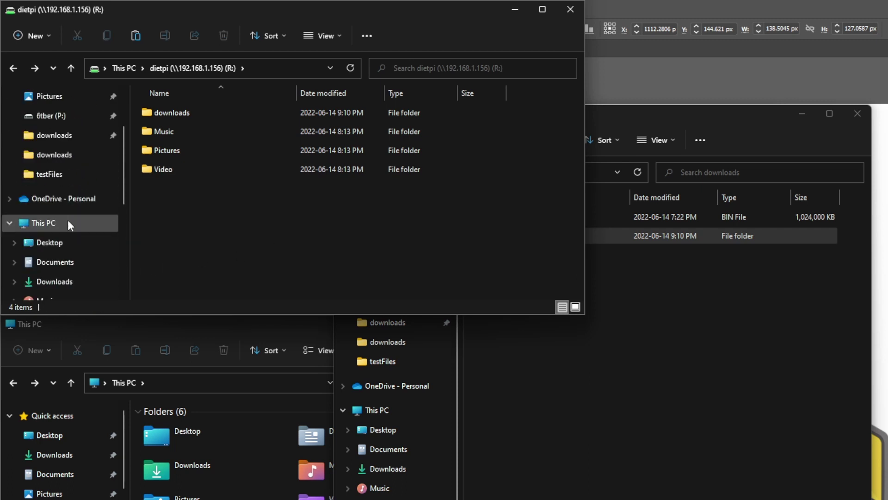
pyautogui.click(68, 222)
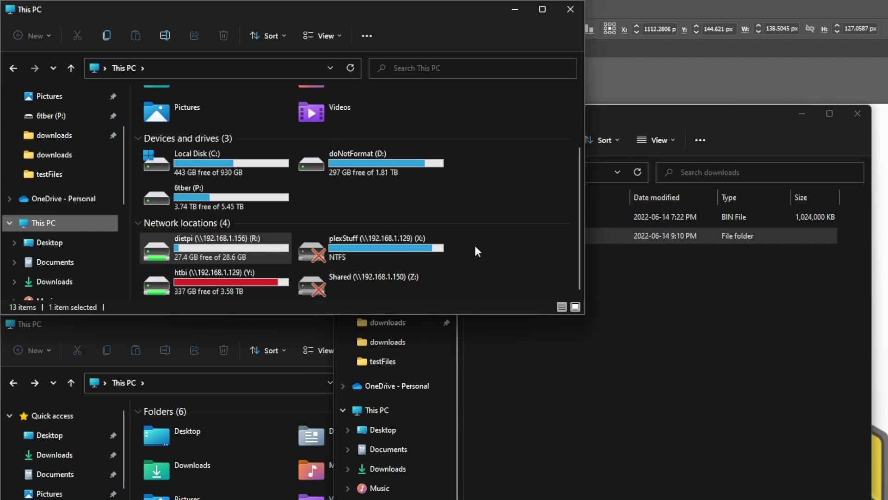
pyautogui.click(478, 251)
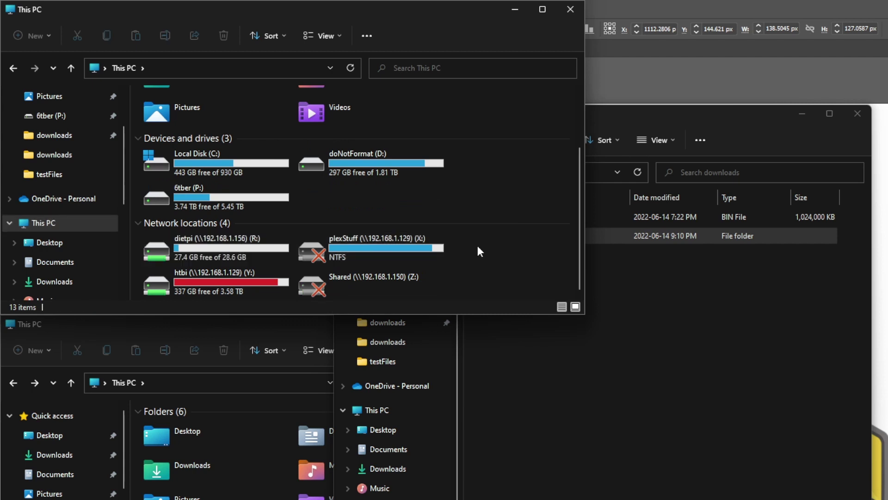